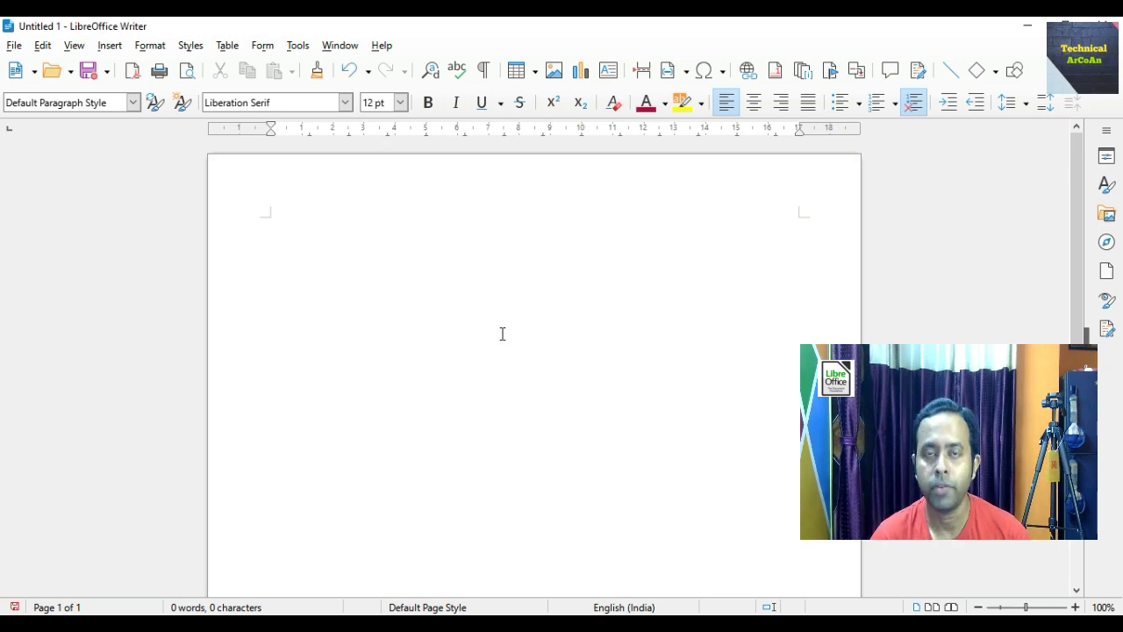
Start recording a new macro from the Tools > Macros menu
{"action": "left_click", "coordinate": [307, 46]}
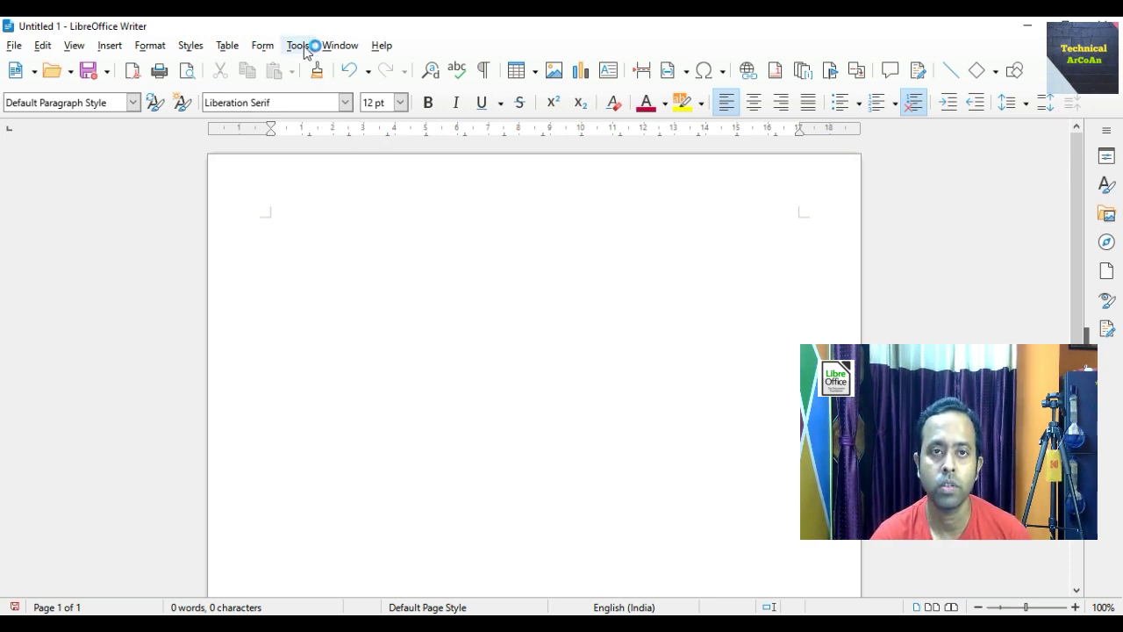
{"action": "left_click", "coordinate": [352, 466]}
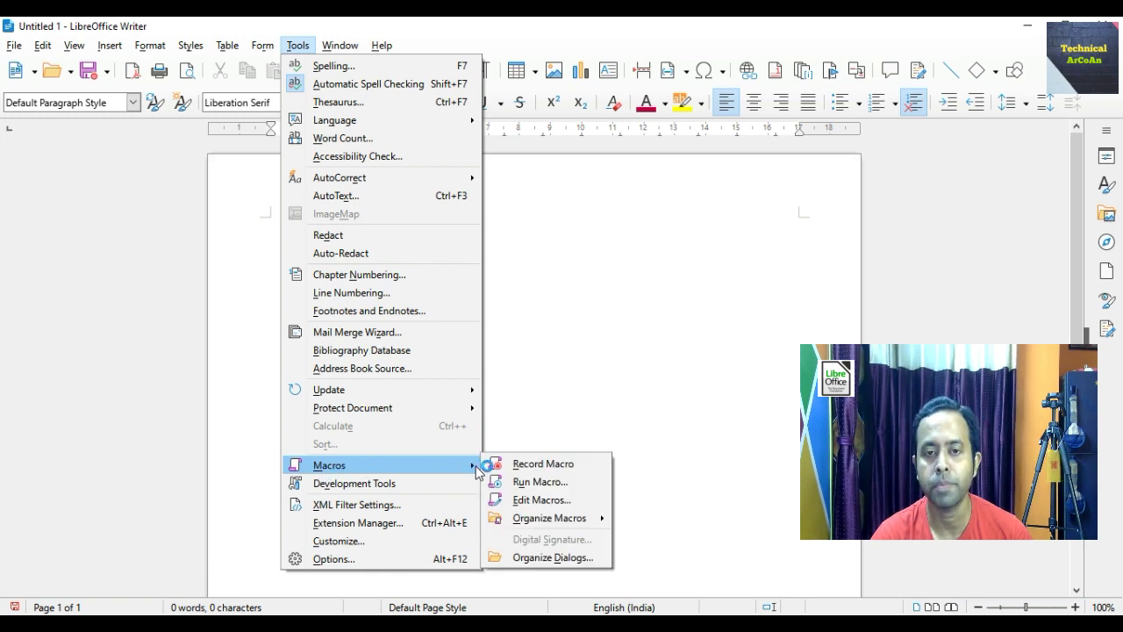
{"action": "left_click", "coordinate": [539, 465]}
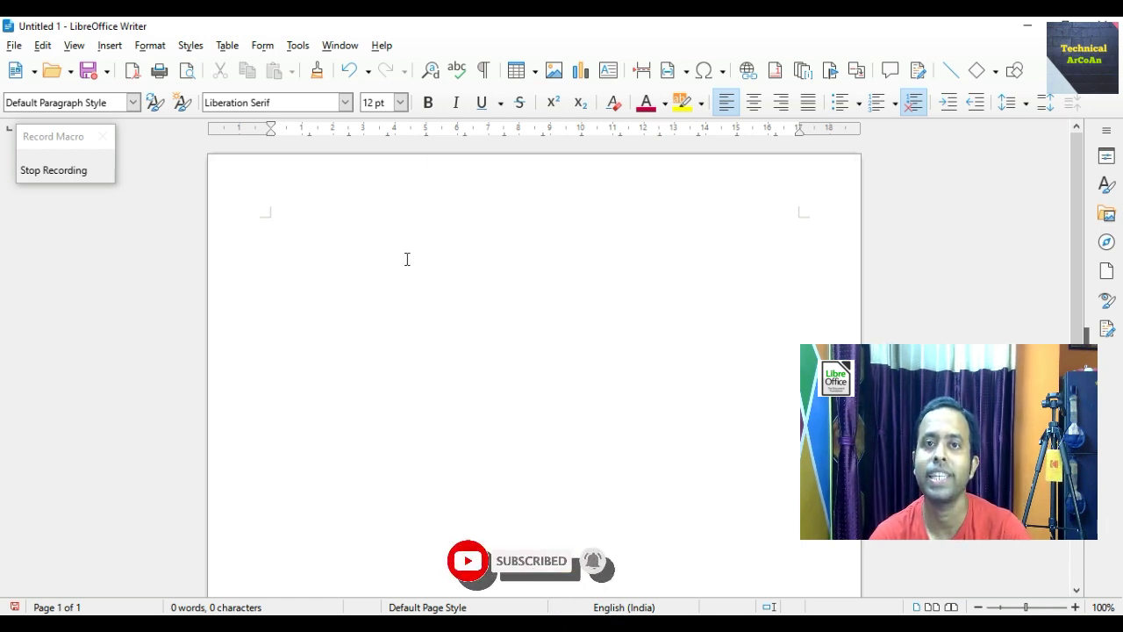
Turn on bold and italic and apply a new font colour
{"action": "left_click", "coordinate": [428, 104]}
{"action": "left_click", "coordinate": [456, 103]}
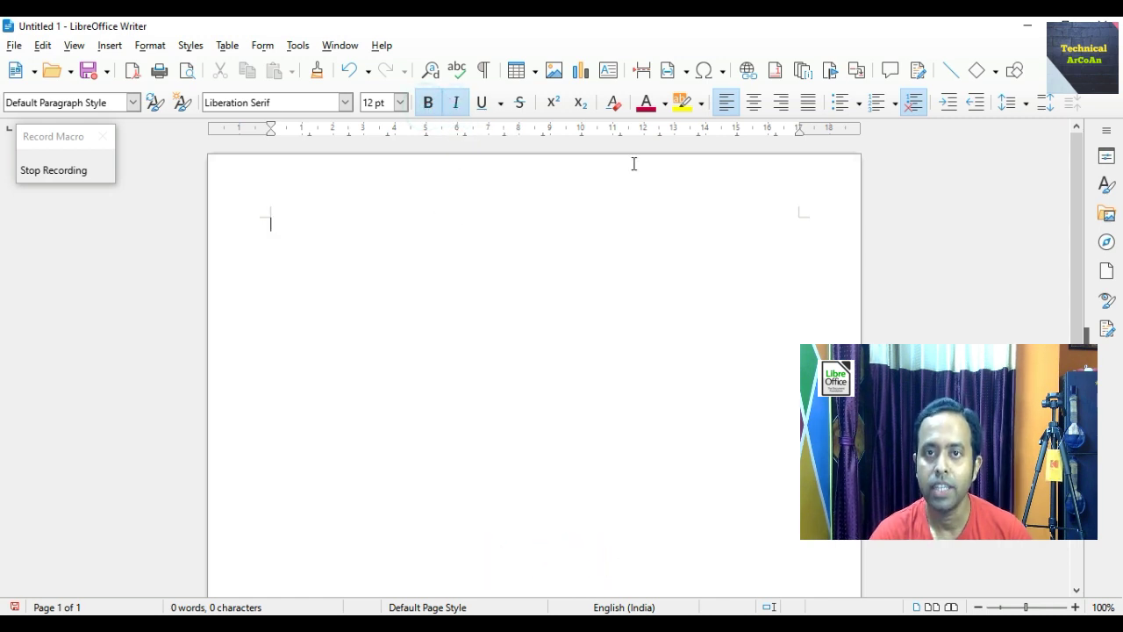
{"action": "left_click", "coordinate": [664, 106]}
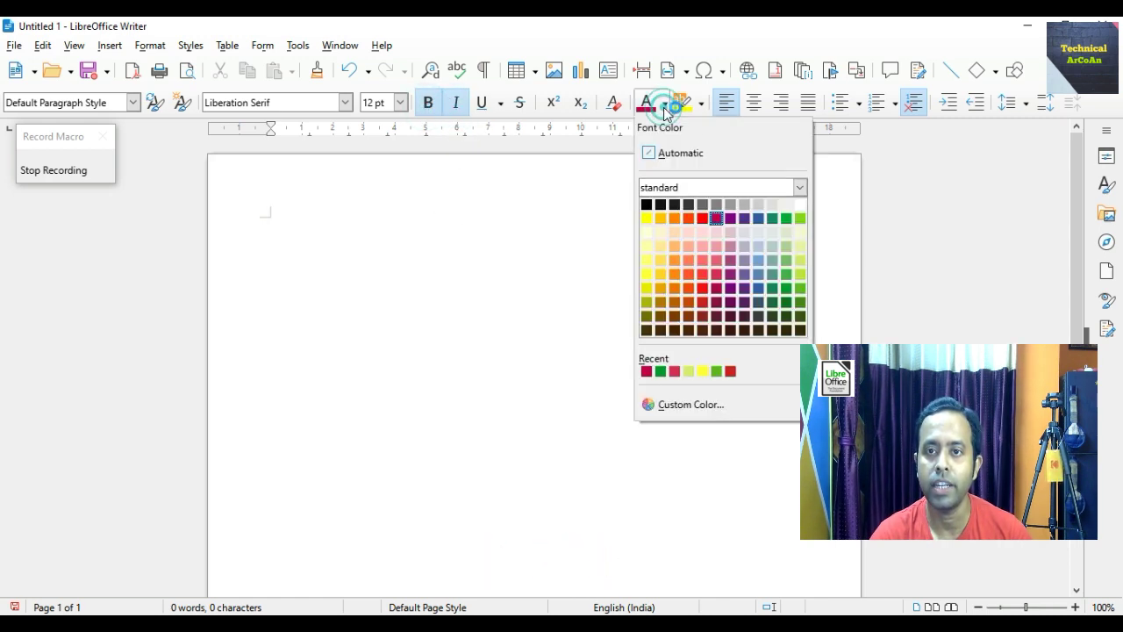
{"action": "left_click", "coordinate": [774, 289]}
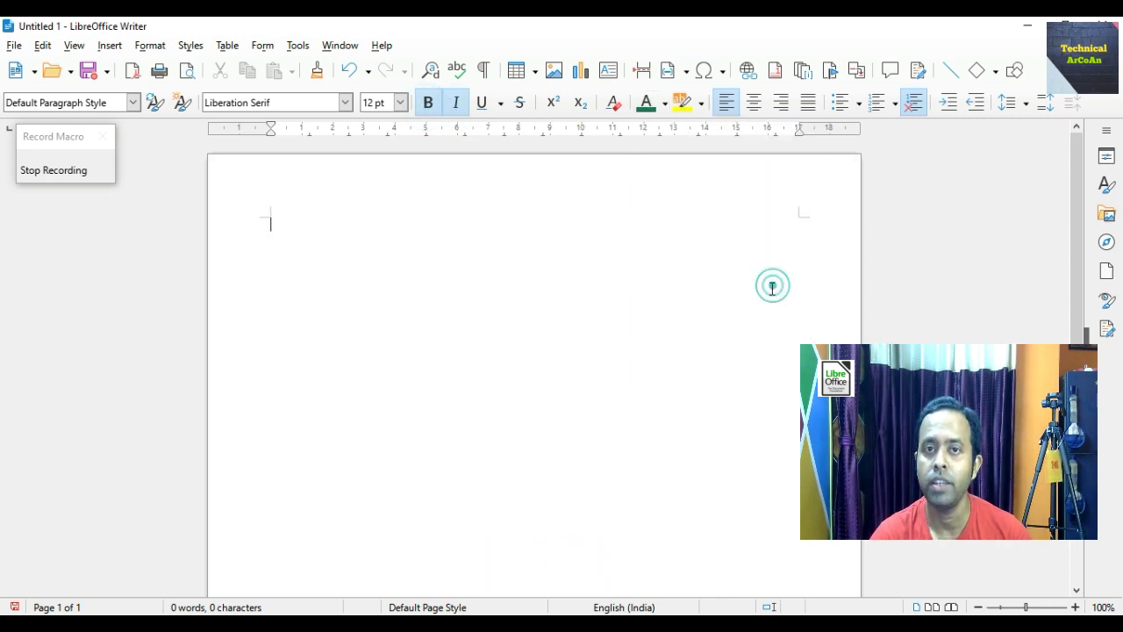
Set the font size to 22 pt and the font to Comic Sans MS
{"action": "left_click", "coordinate": [401, 103]}
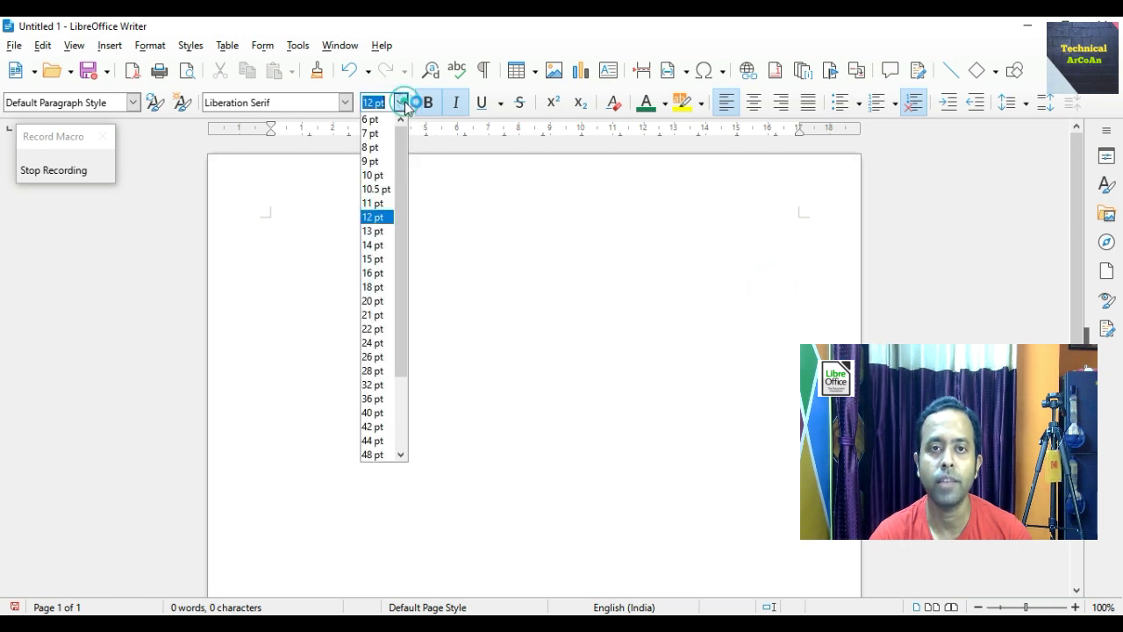
{"action": "left_click", "coordinate": [373, 328]}
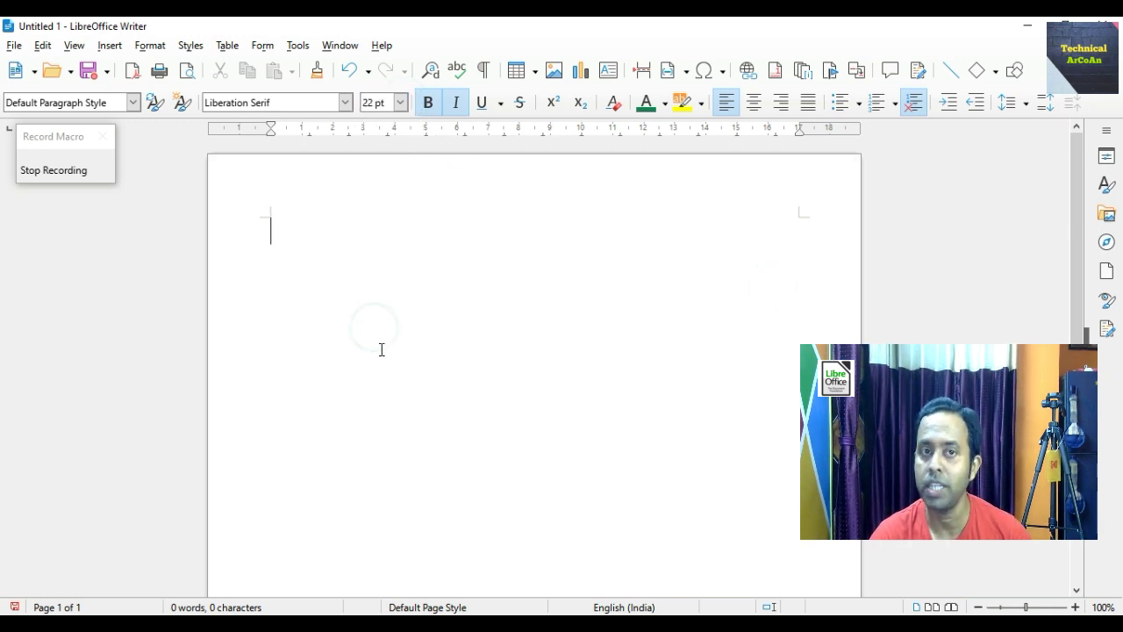
{"action": "left_click", "coordinate": [347, 102]}
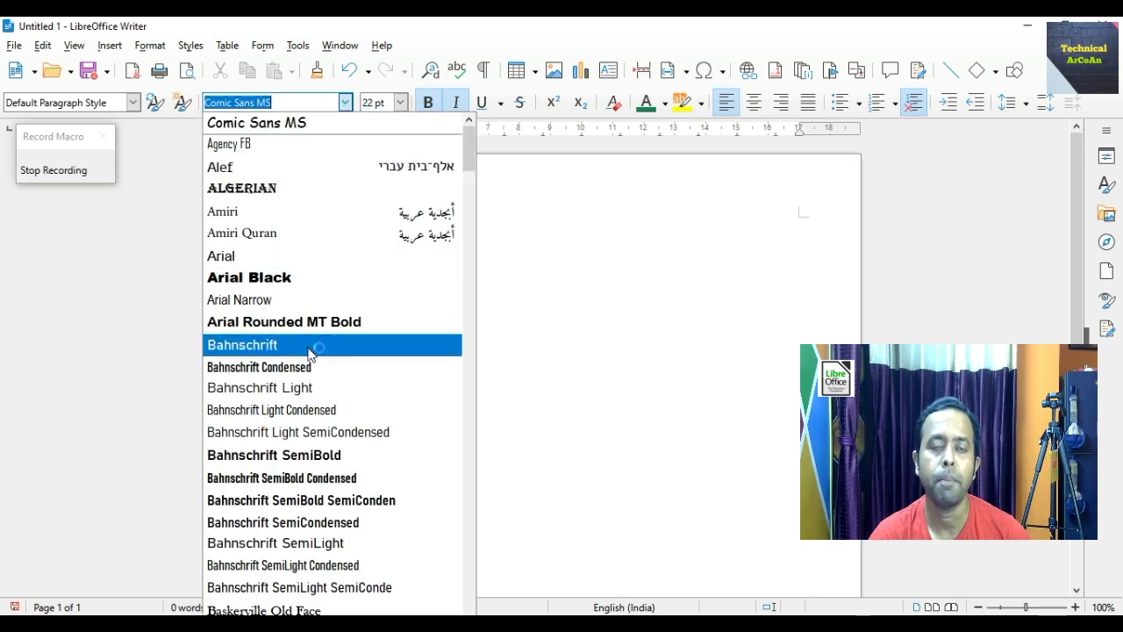
{"action": "left_click", "coordinate": [319, 130]}
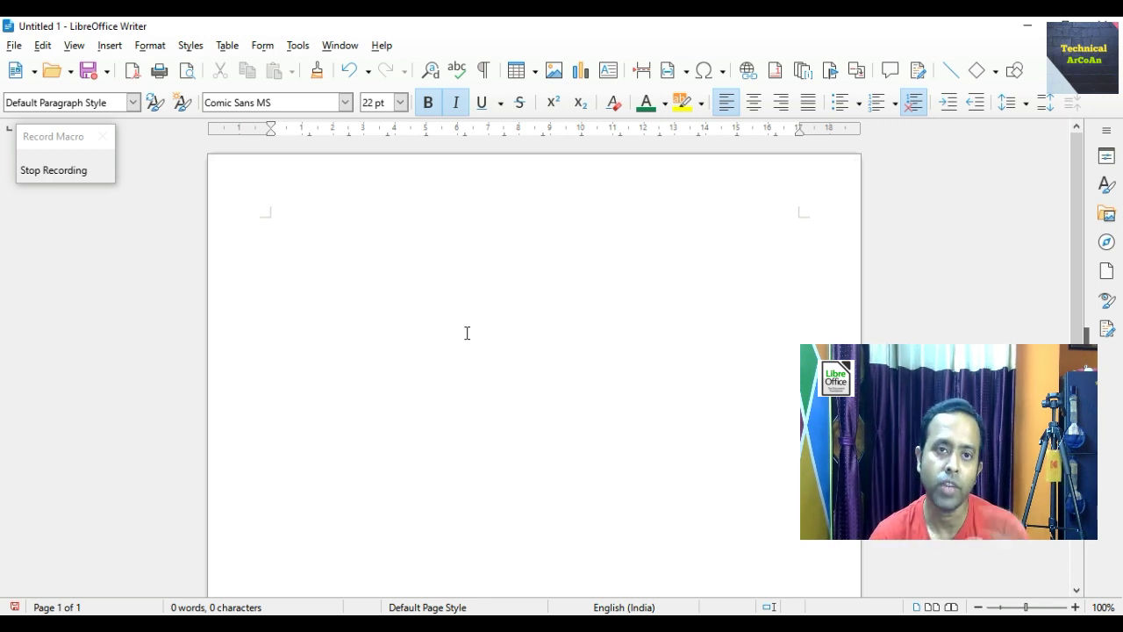
Stop recording and save the macro as 'Example_Macros' in My Macros > Standard > Module1
{"action": "left_click", "coordinate": [72, 173]}
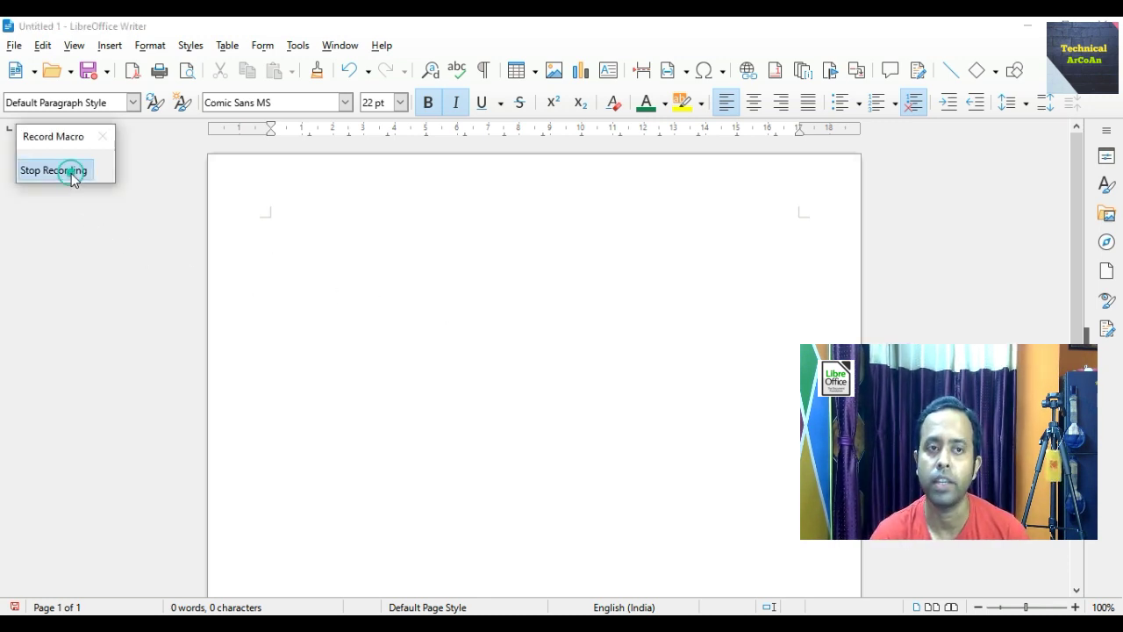
{"action": "left_click", "coordinate": [425, 162]}
{"action": "left_click_drag", "start_coordinate": [424, 162], "coordinate": [356, 164]}
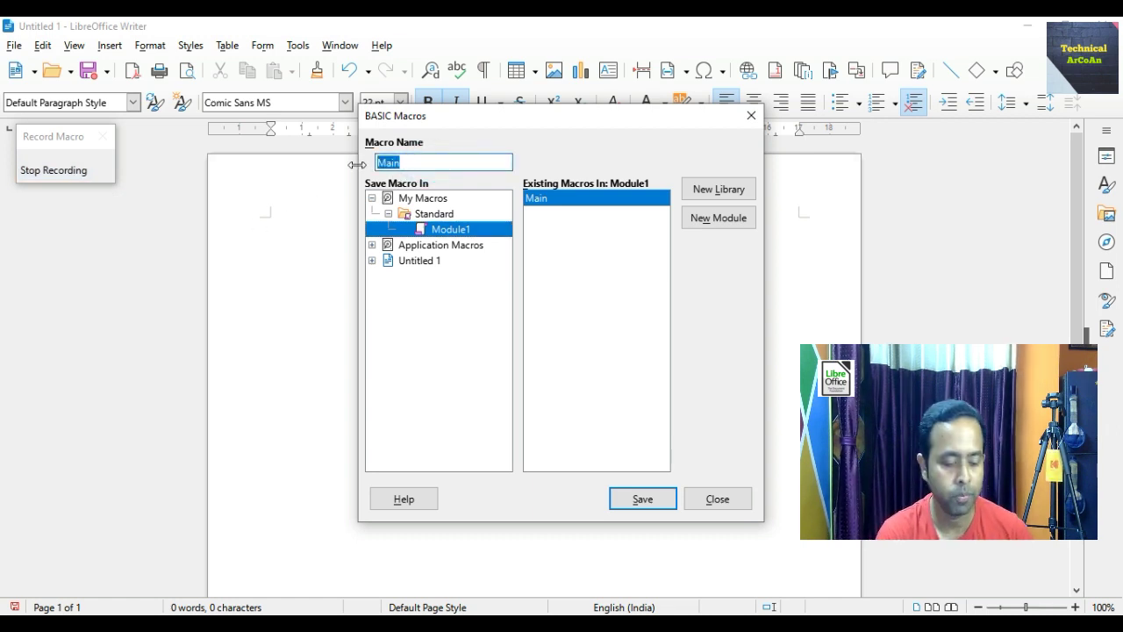
{"action": "type", "text": "Example"}
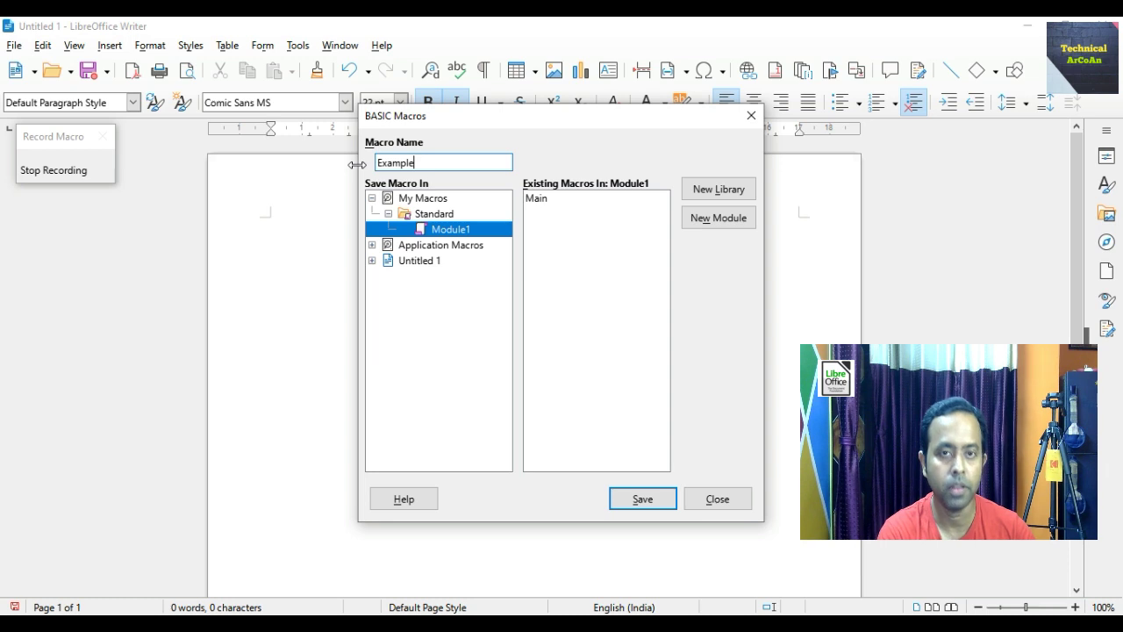
{"action": "type", "text": "_Macros"}
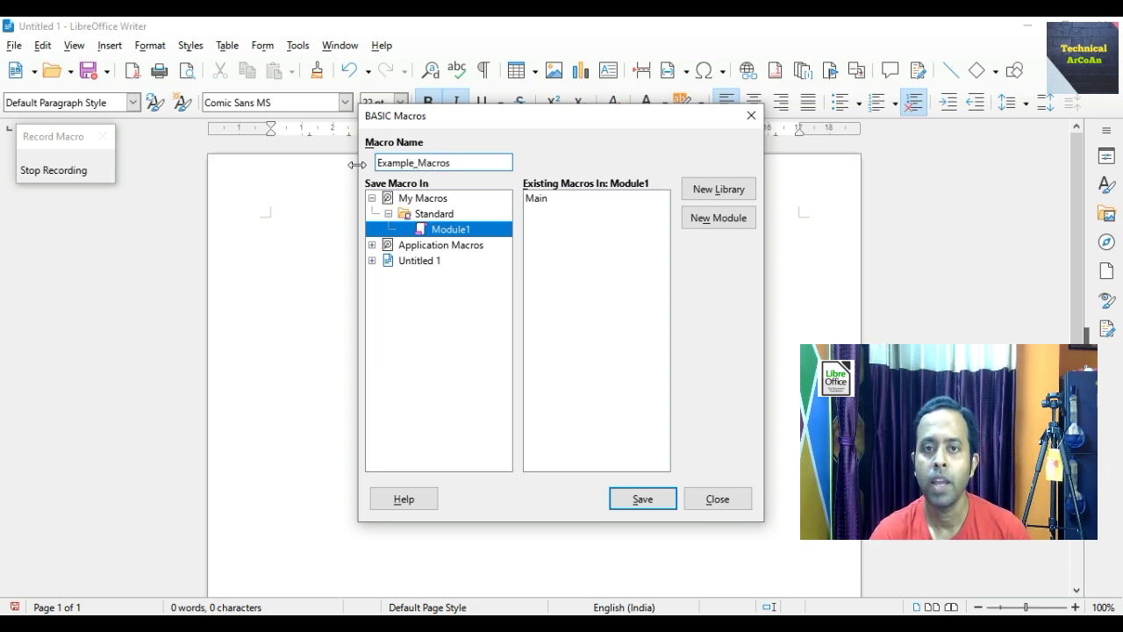
{"action": "left_click", "coordinate": [649, 496]}
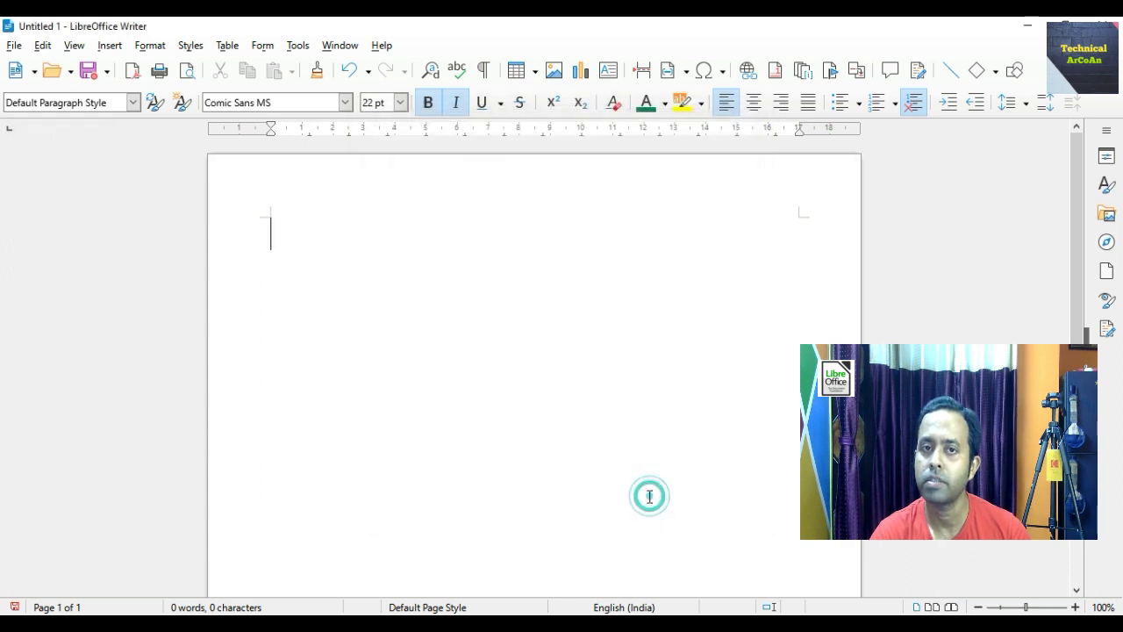
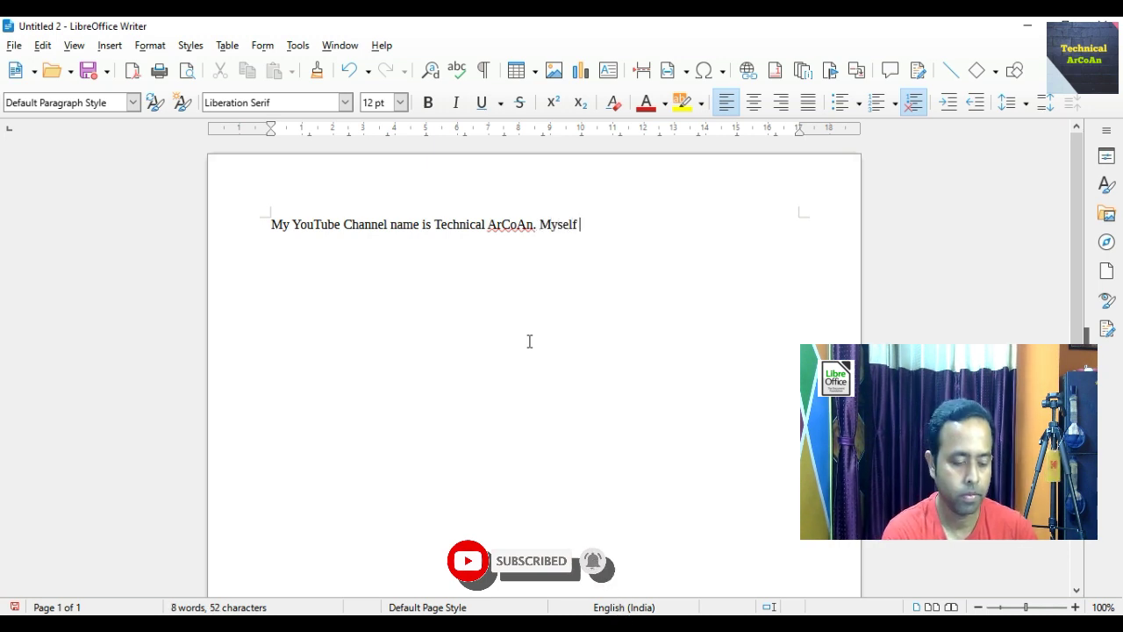
End the sentence with 'Myself' and the presenter's name, and mark ArCoAn as correctly spelt
{"action": "type", "text": "Arnab Kundu."}
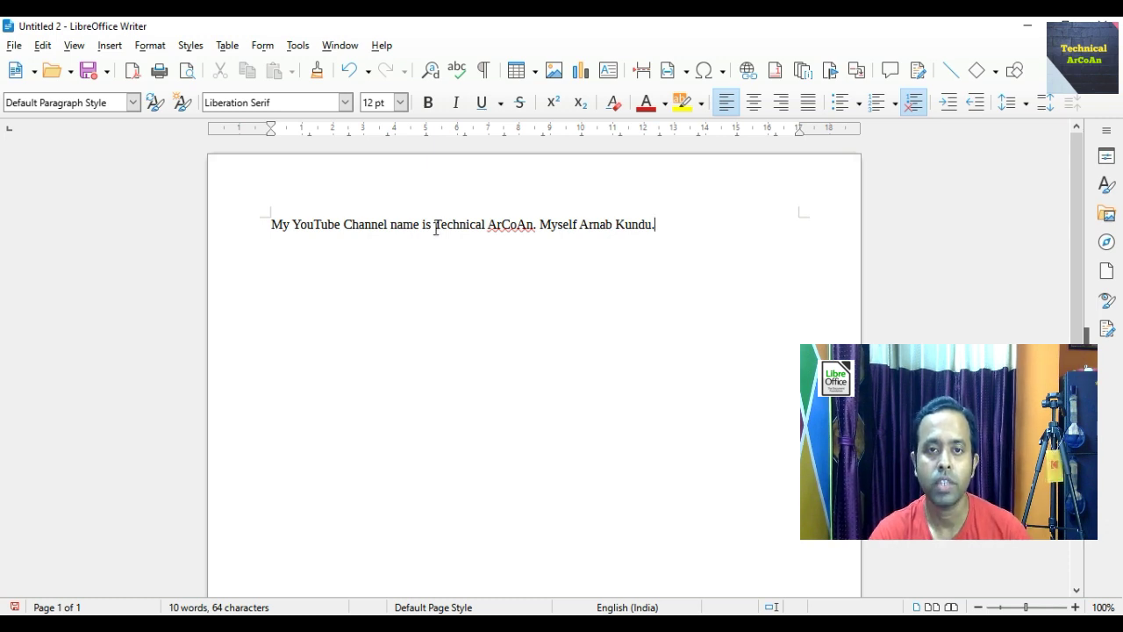
{"action": "left_click_drag", "start_coordinate": [434, 224], "coordinate": [533, 223]}
{"action": "right_click", "coordinate": [508, 228]}
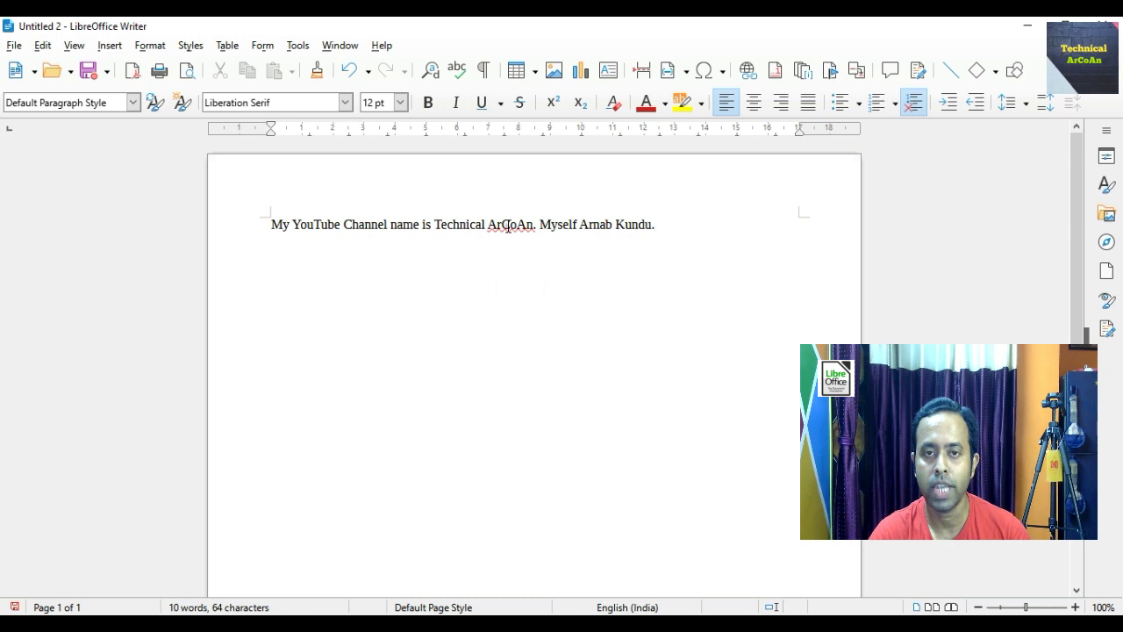
{"action": "left_click", "coordinate": [551, 374]}
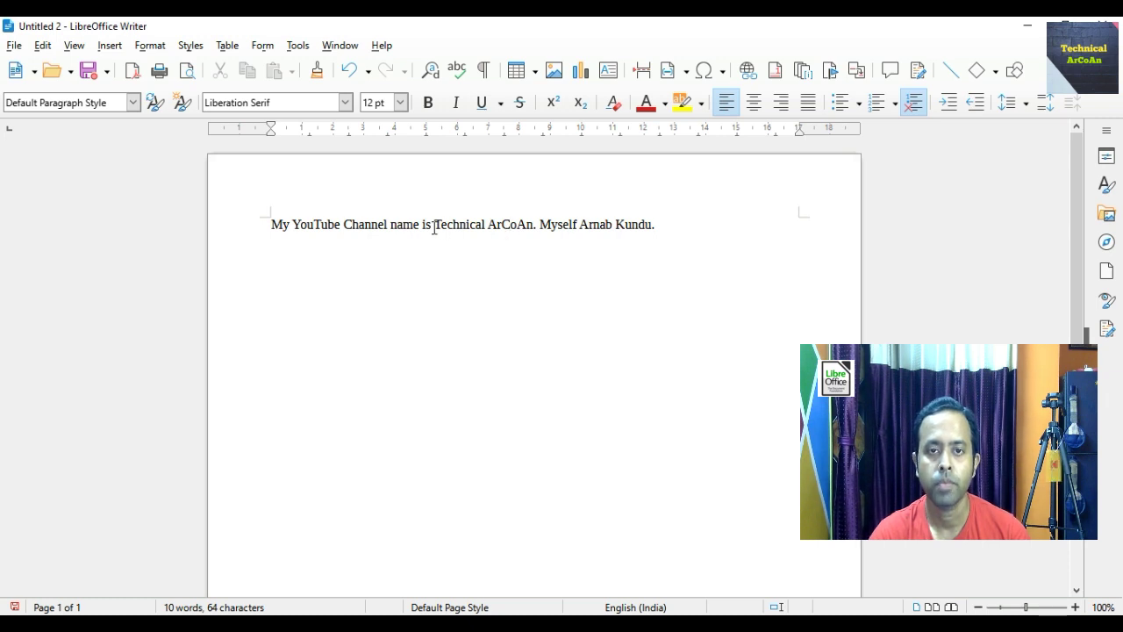
Select 'Technical ArCoAn' together with the presenter's name
{"action": "left_click_drag", "start_coordinate": [436, 224], "coordinate": [534, 224]}
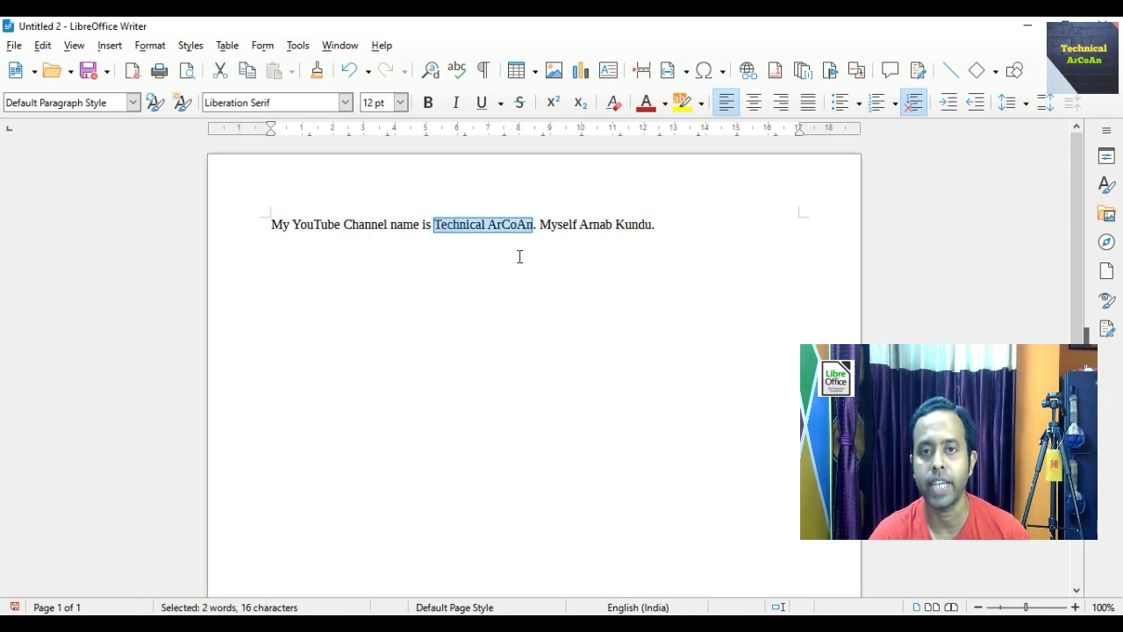
{"action": "left_click_drag", "start_coordinate": [579, 227], "coordinate": [650, 221], "text": "ctrl"}
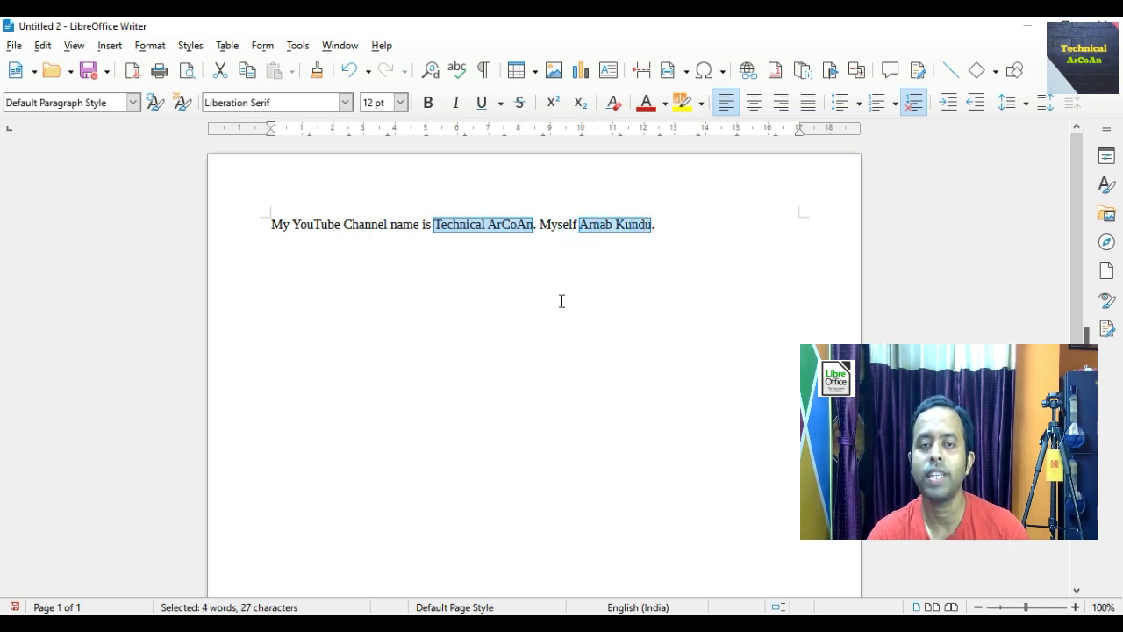
{"action": "left_click", "coordinate": [299, 48]}
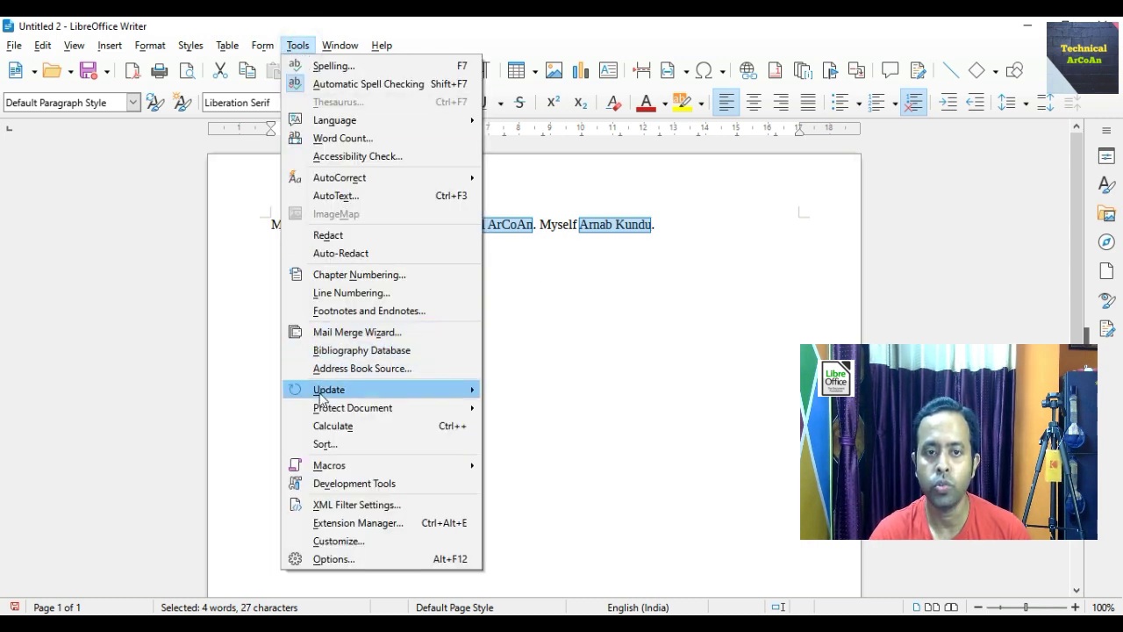
Run Example_Macros from My Macros > Standard > Module1 on the selected names
{"action": "mouse_move", "coordinate": [322, 464]}
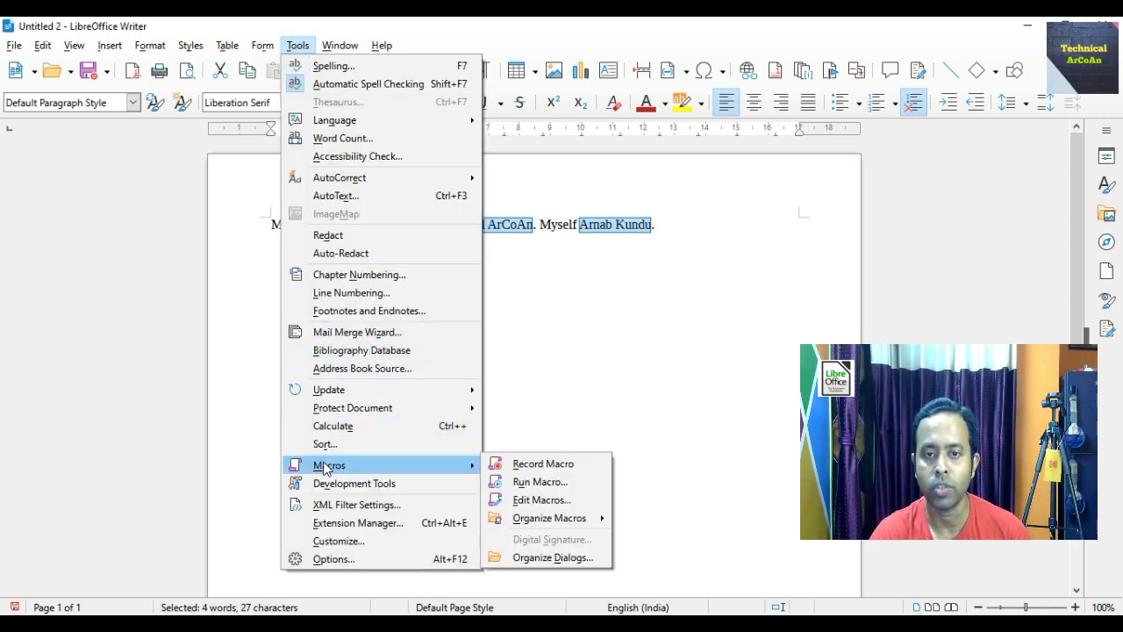
{"action": "left_click", "coordinate": [532, 483]}
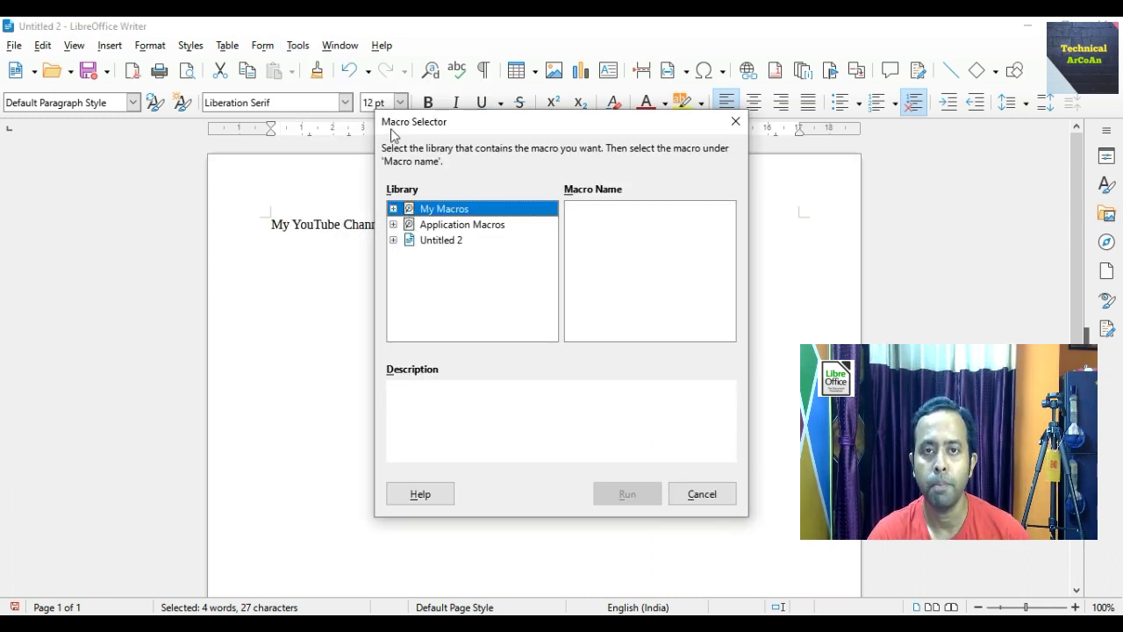
{"action": "left_click", "coordinate": [393, 209]}
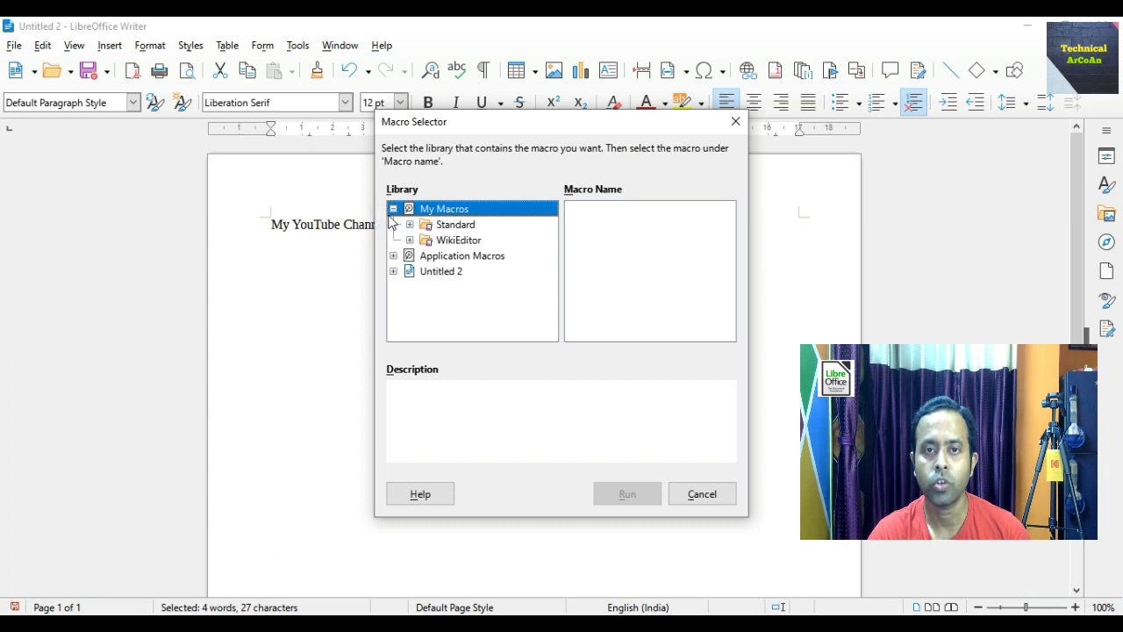
{"action": "left_click", "coordinate": [449, 225]}
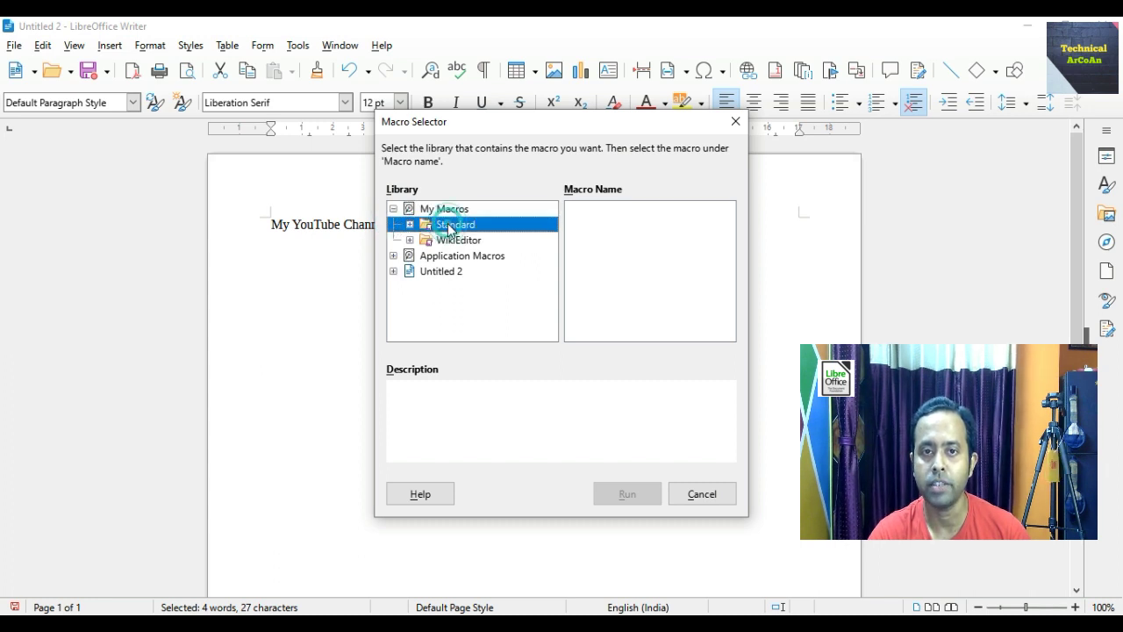
{"action": "left_click", "coordinate": [408, 225]}
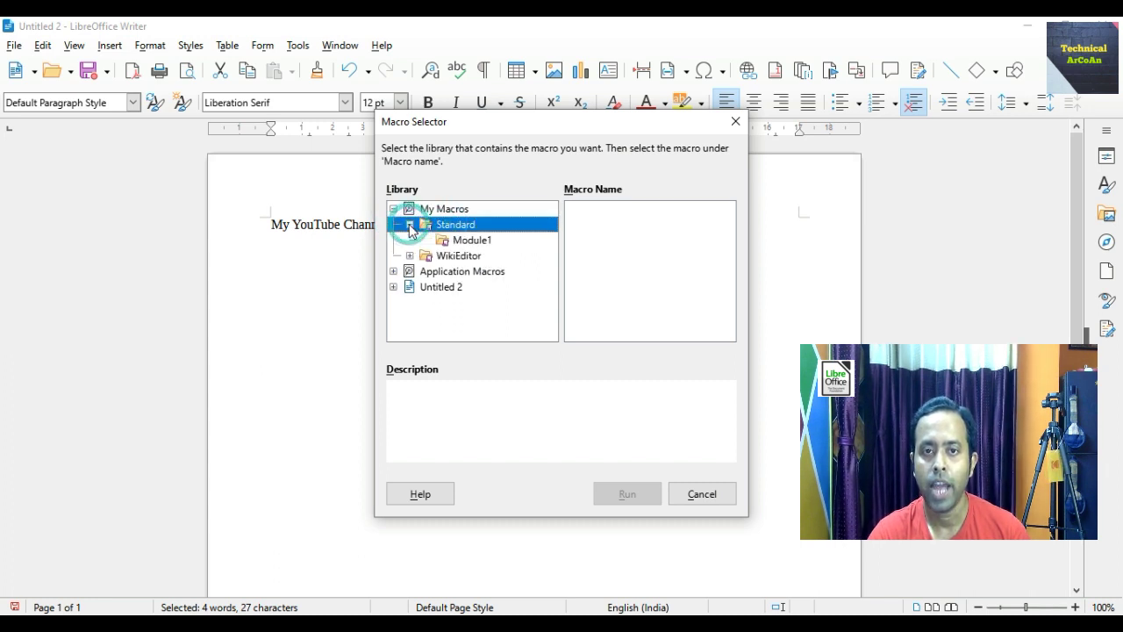
{"action": "left_click", "coordinate": [456, 240]}
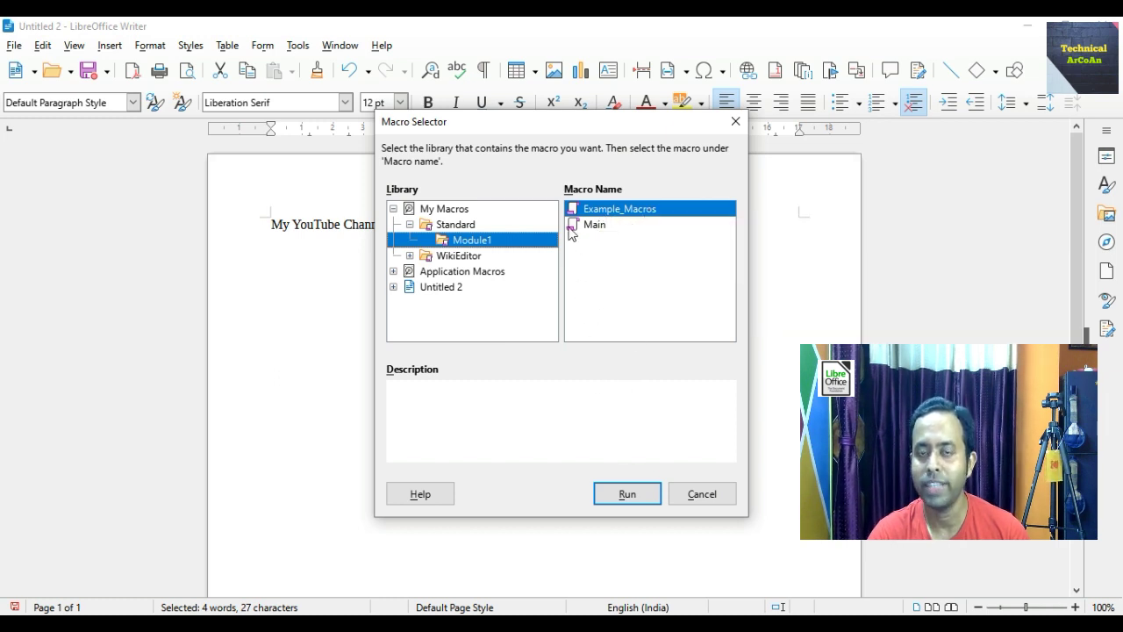
{"action": "left_click", "coordinate": [627, 494]}
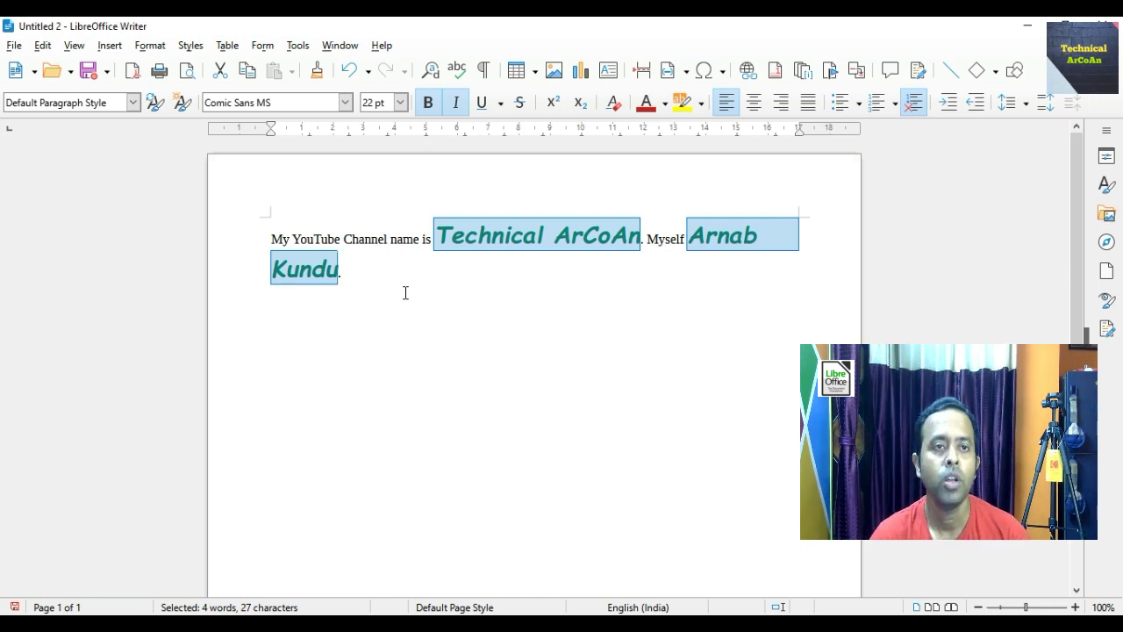
Create a new text document reading 'My Name is' plus the presenter's name, then select the name
{"action": "left_click", "coordinate": [13, 46]}
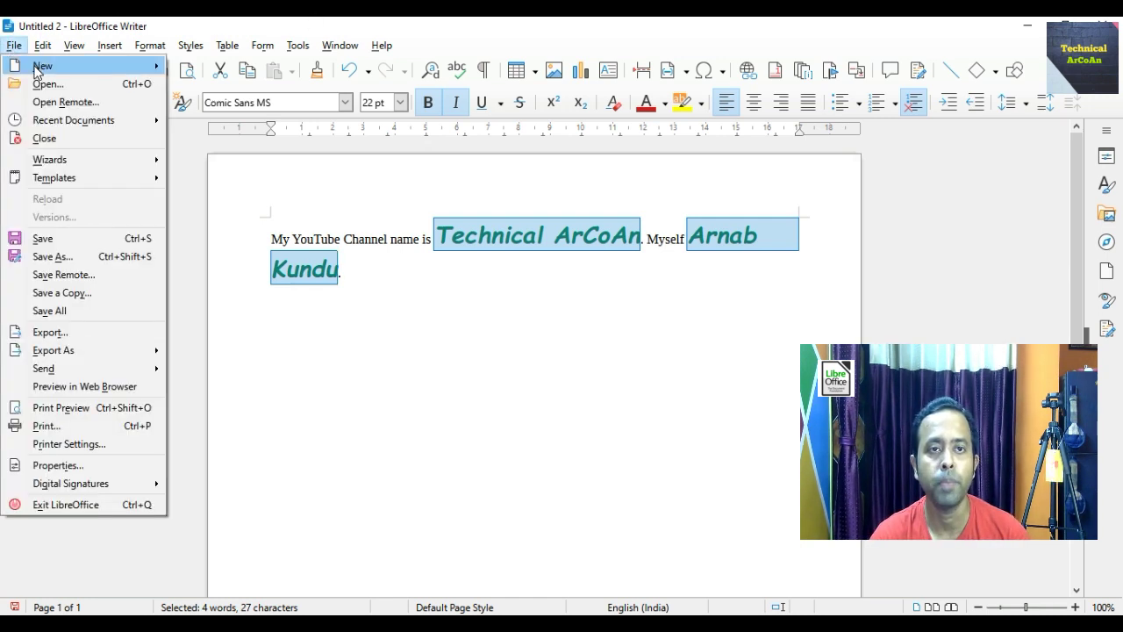
{"action": "mouse_move", "coordinate": [37, 66]}
{"action": "left_click", "coordinate": [243, 65]}
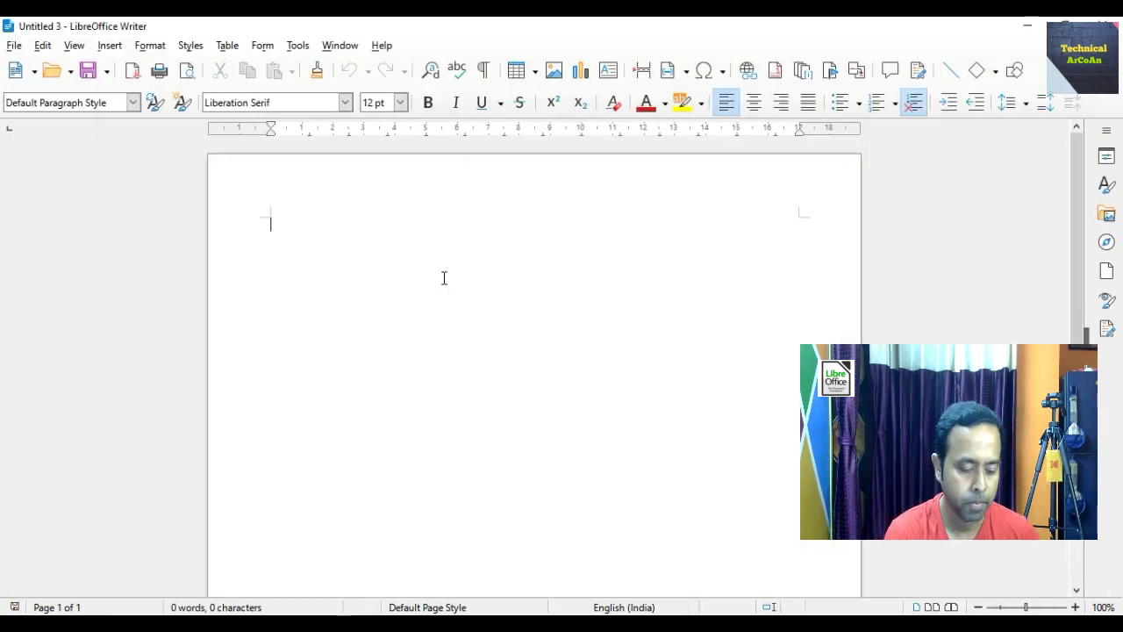
{"action": "type", "text": "My Nam"}
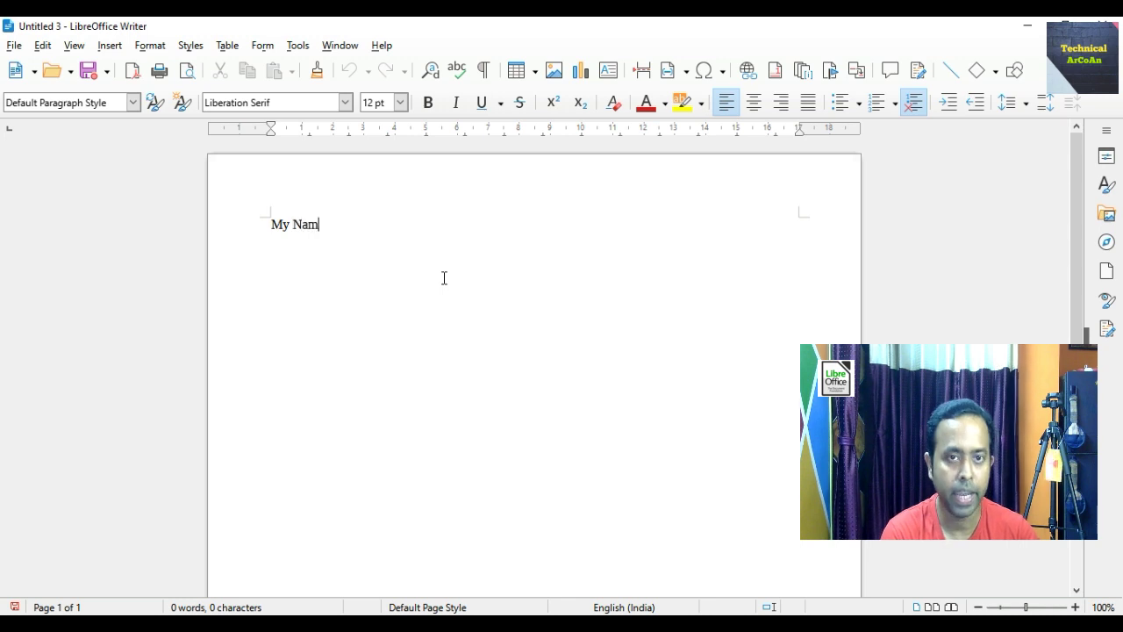
{"action": "type", "text": "e is Arnab Kundu"}
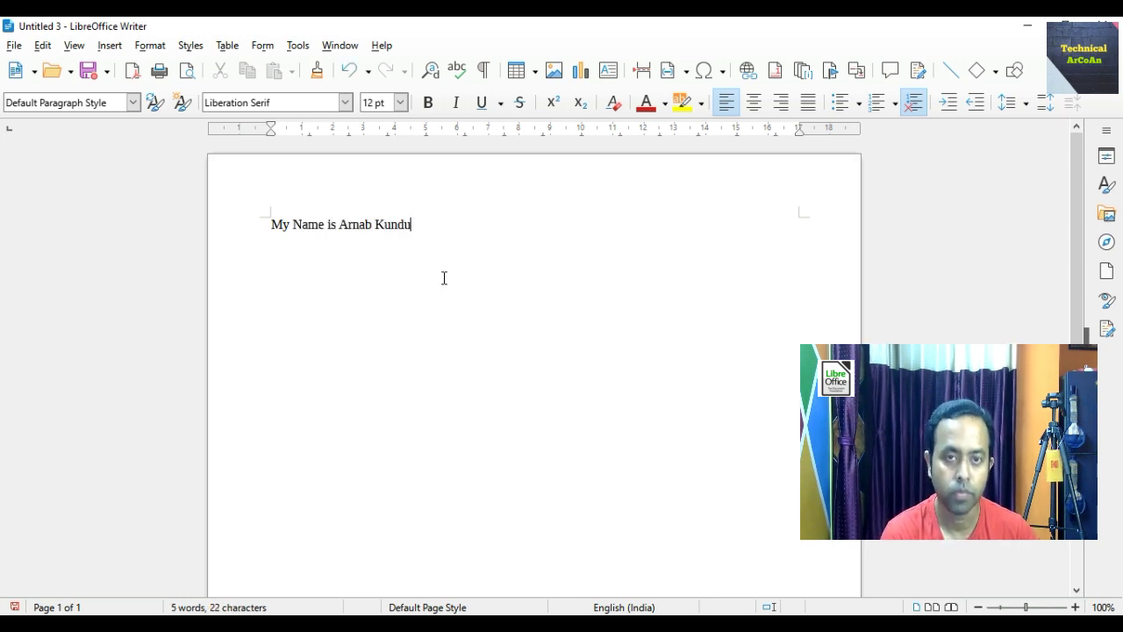
{"action": "type", "text": "."}
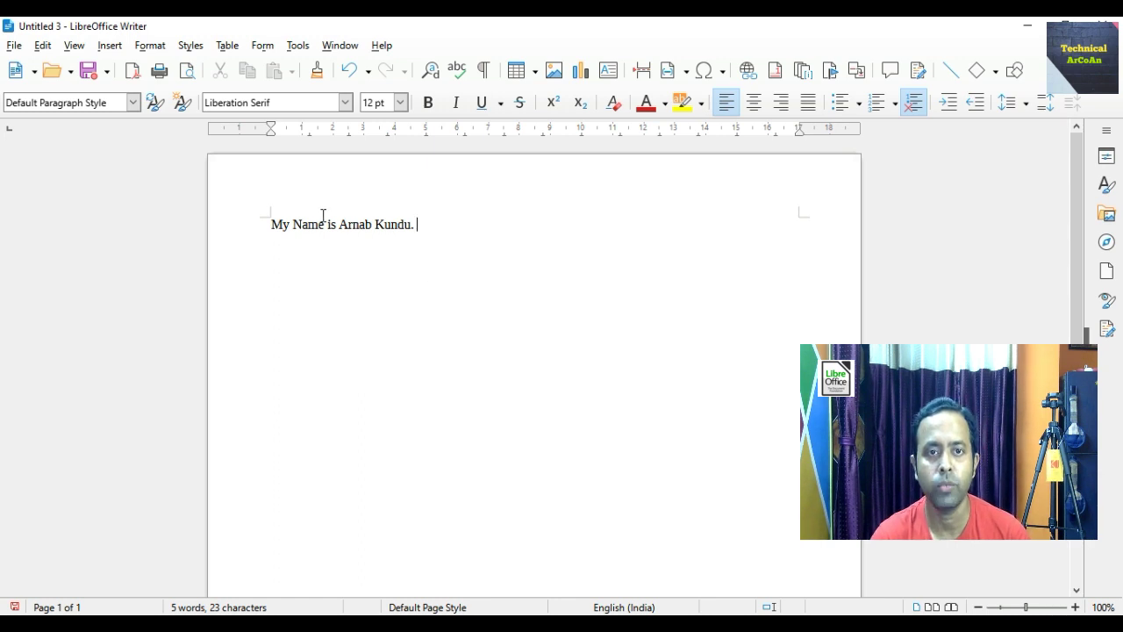
{"action": "left_click_drag", "start_coordinate": [340, 225], "coordinate": [410, 223]}
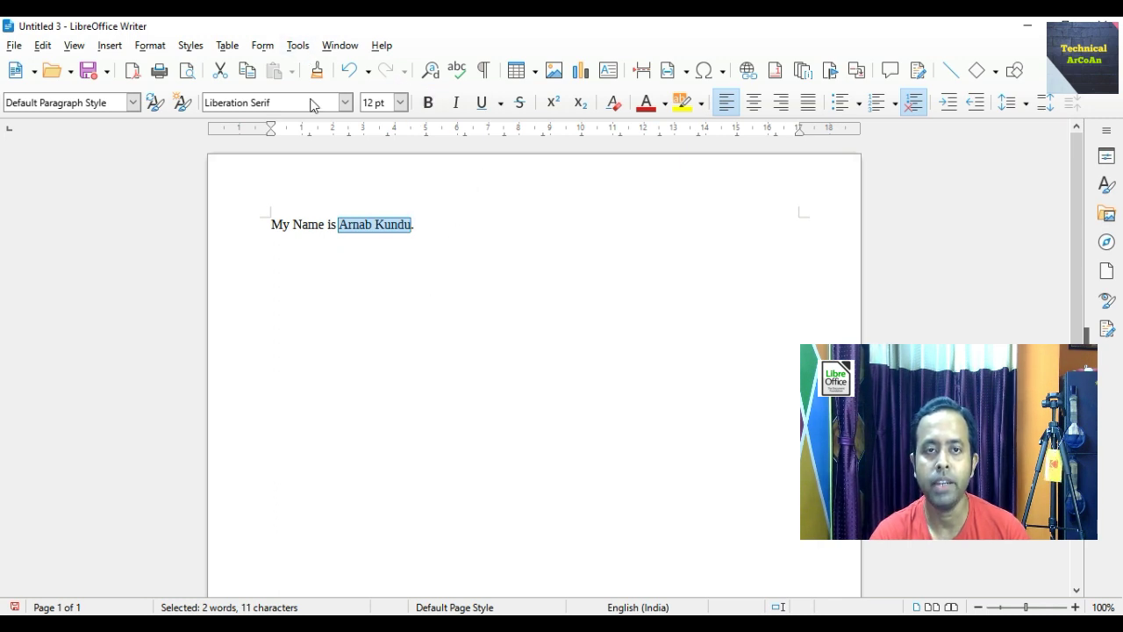
In the Basic macro organiser, choose Module1's Example_Macros for a keyboard shortcut
{"action": "left_click", "coordinate": [298, 46]}
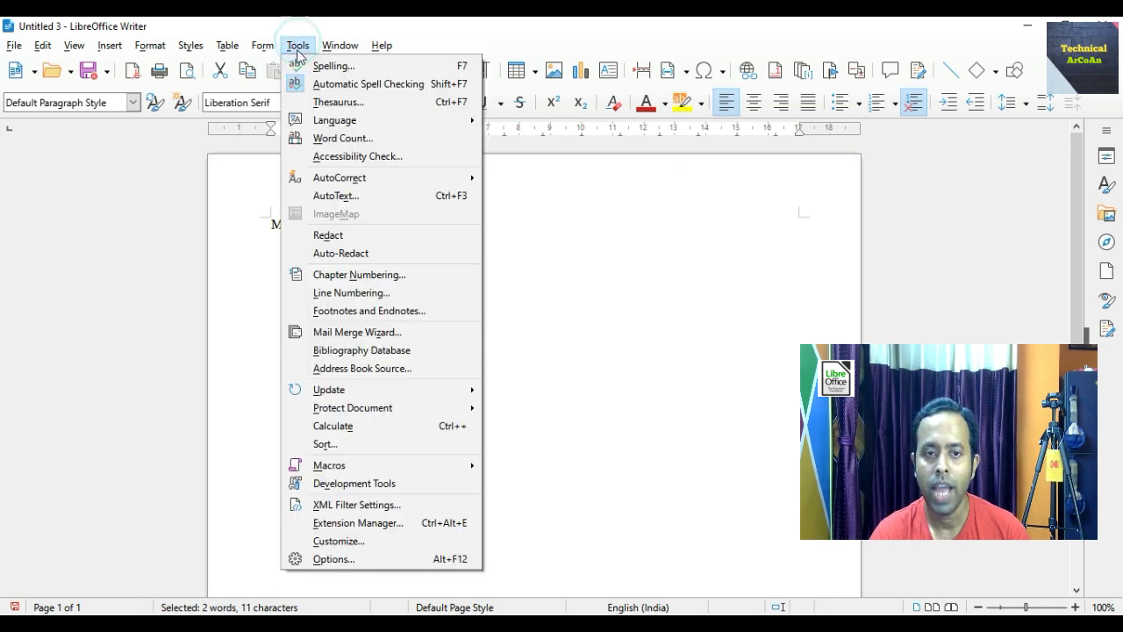
{"action": "mouse_move", "coordinate": [377, 469]}
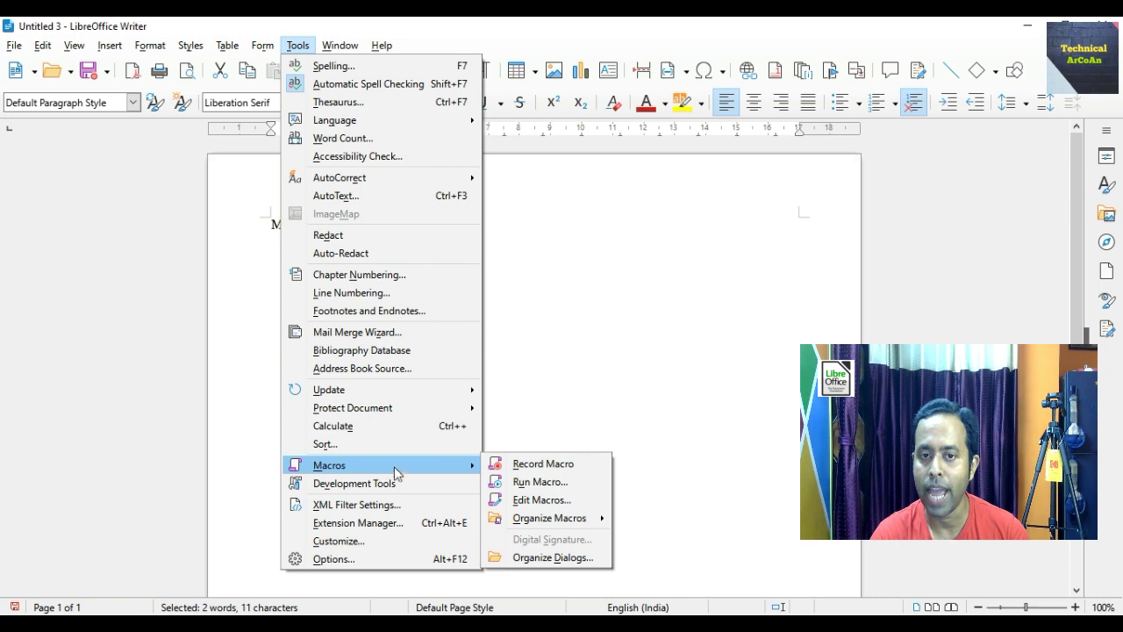
{"action": "mouse_move", "coordinate": [536, 520]}
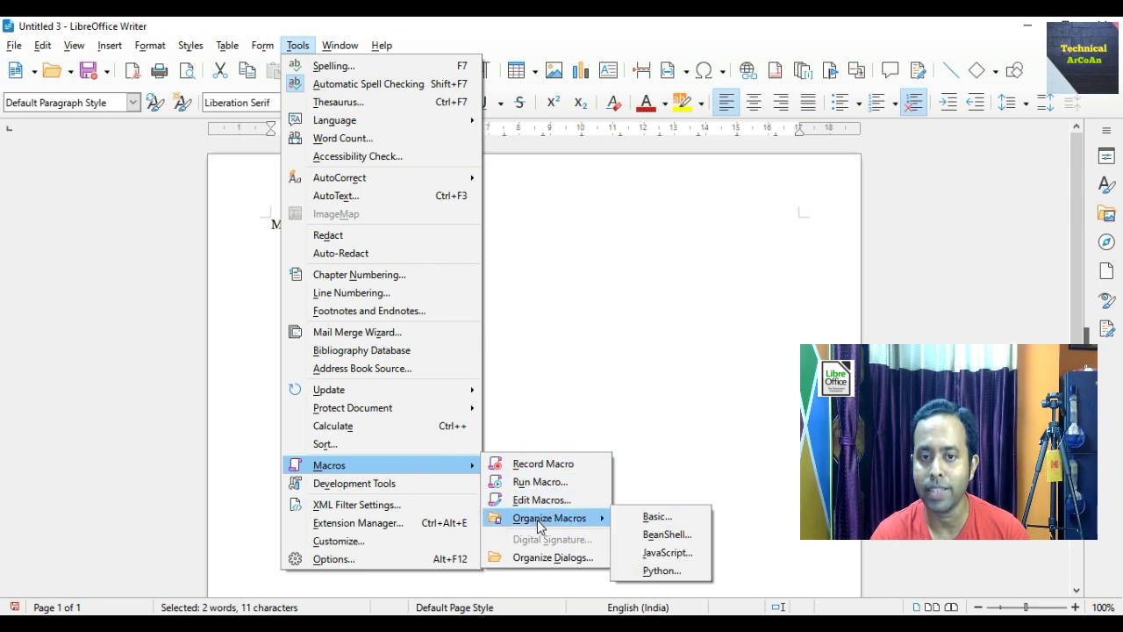
{"action": "left_click", "coordinate": [653, 517]}
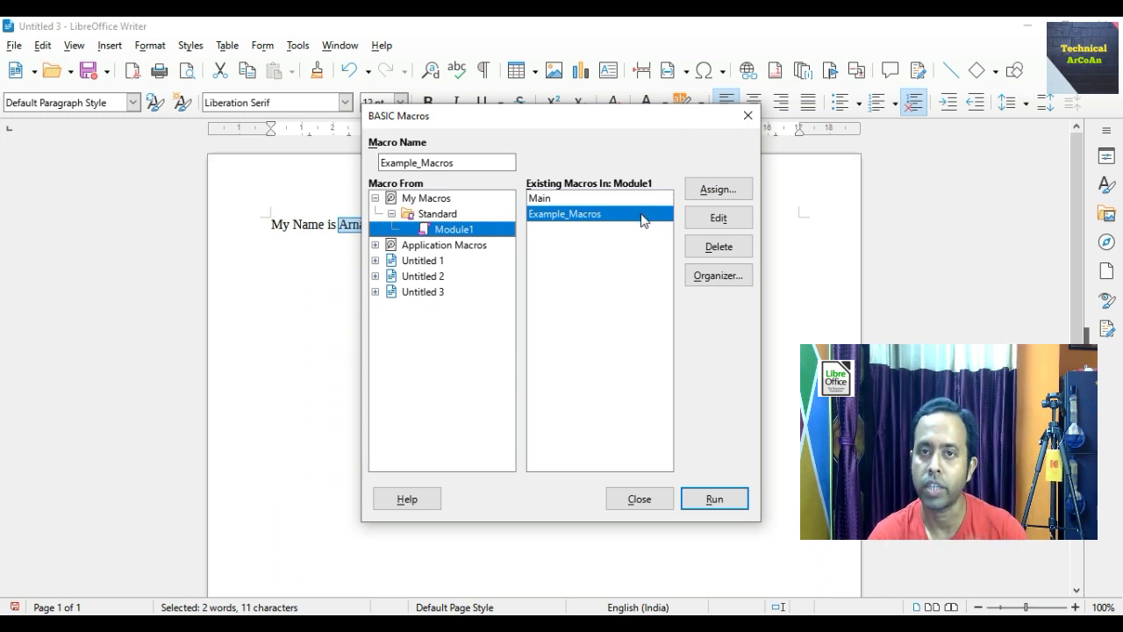
{"action": "left_click", "coordinate": [707, 191]}
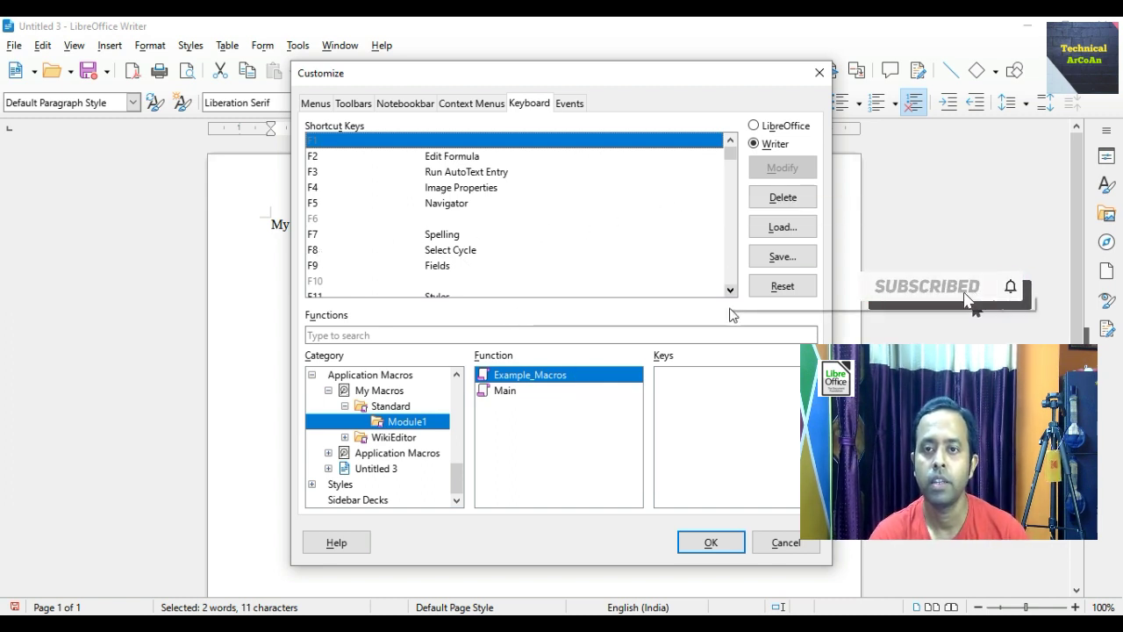
Assign Alt+Enter to Example_Macros, confirm it, and close the BASIC Macros dialog
{"action": "left_click_drag", "start_coordinate": [733, 293], "coordinate": [732, 292]}
{"action": "left_click", "coordinate": [338, 221]}
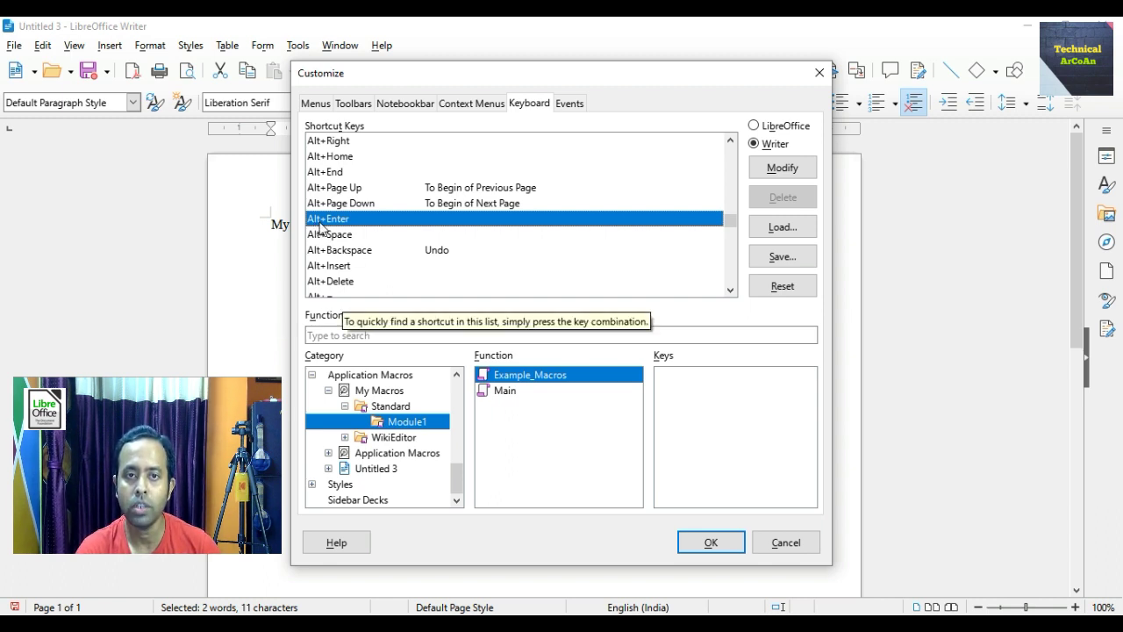
{"action": "left_click", "coordinate": [783, 168]}
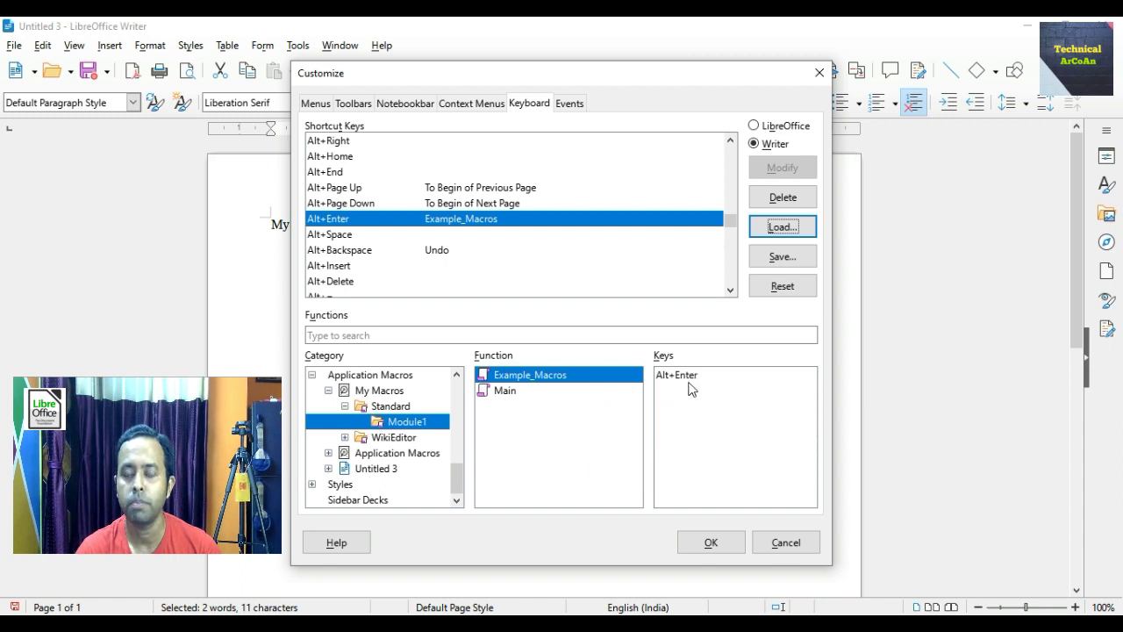
{"action": "left_click", "coordinate": [715, 543]}
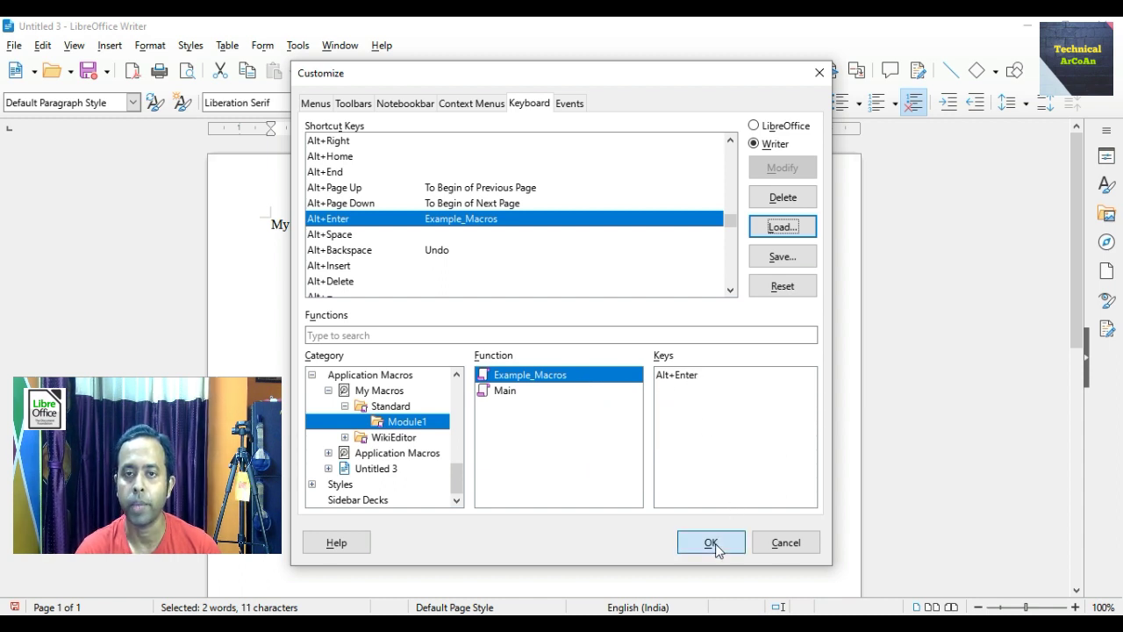
{"action": "left_click", "coordinate": [655, 501]}
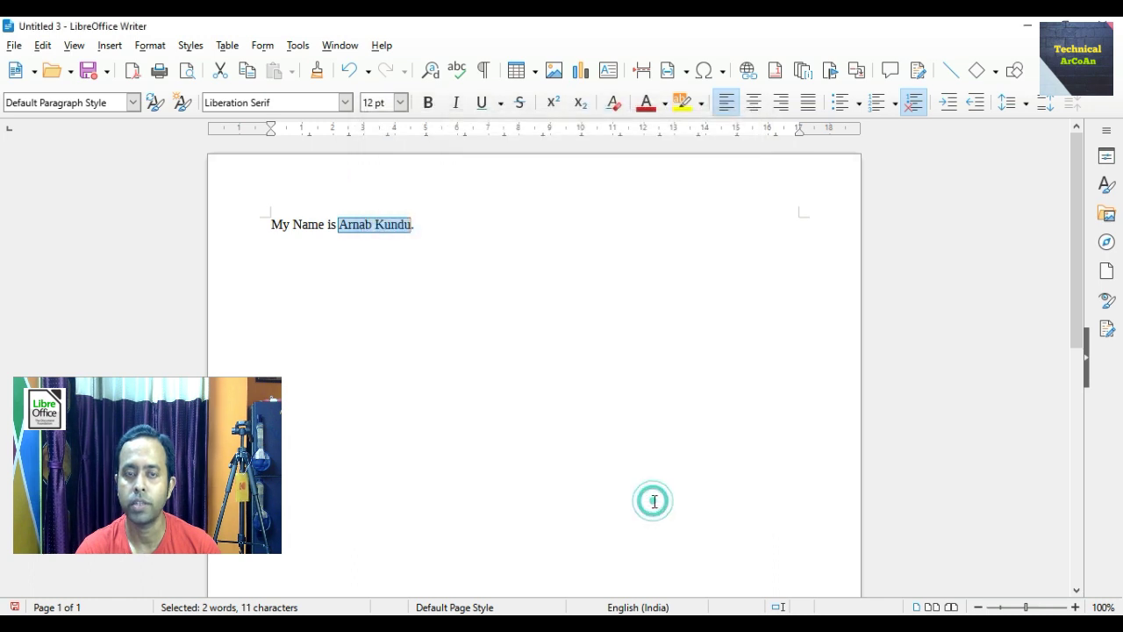
{"action": "left_click", "coordinate": [426, 317]}
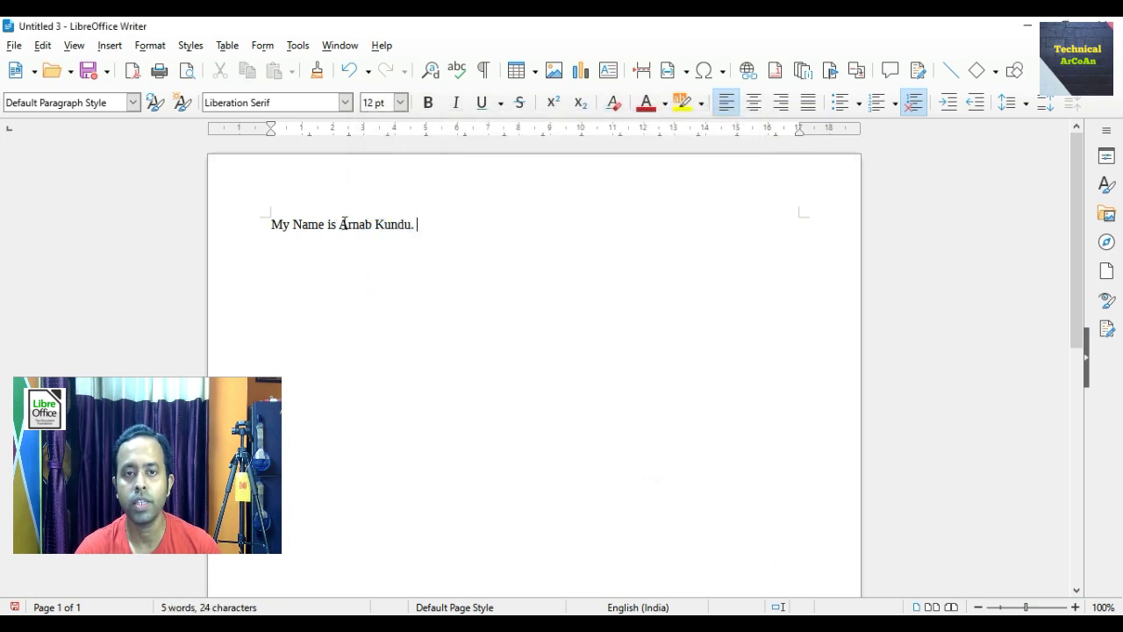
{"action": "left_click_drag", "start_coordinate": [338, 225], "coordinate": [412, 226]}
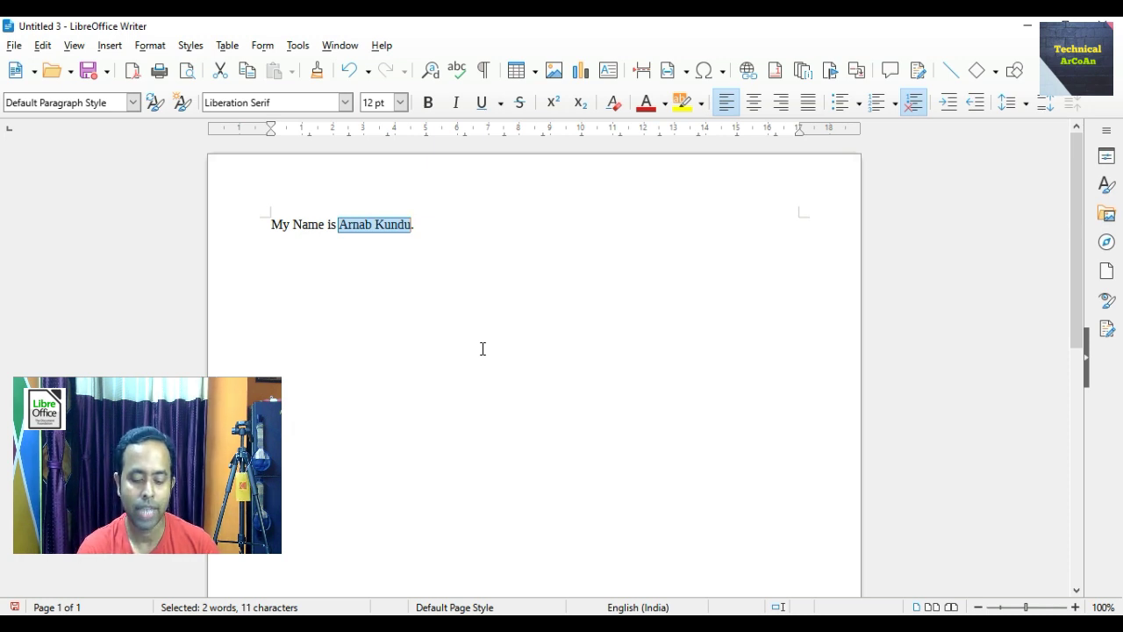
{"action": "key", "text": "ctrl+shift+m"}
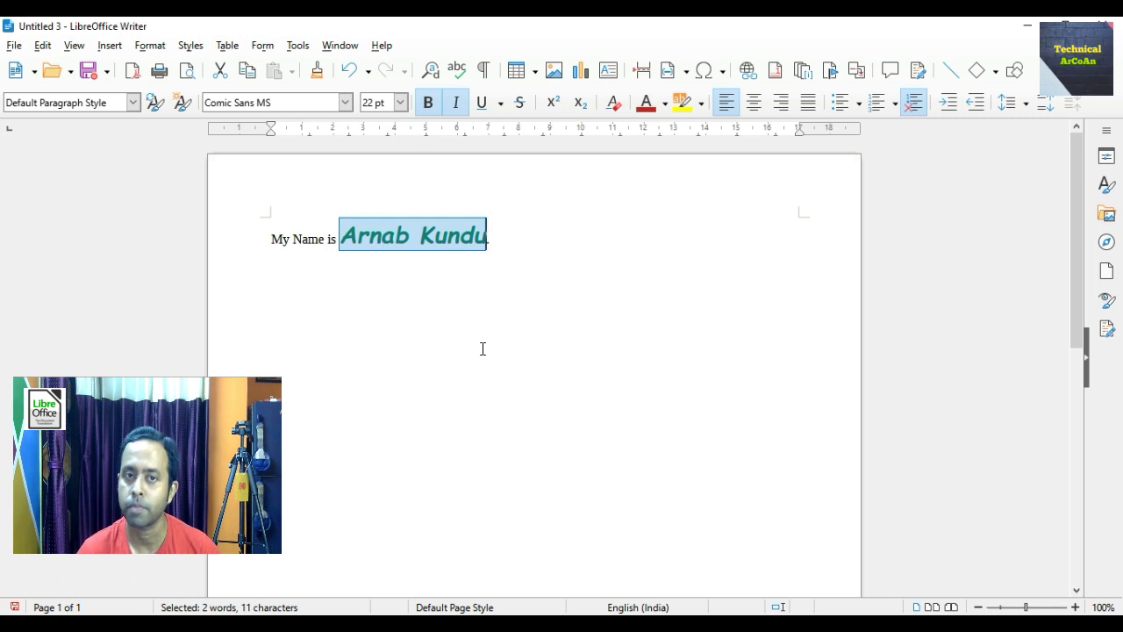
{"action": "key", "text": "ctrl+z"}
{"action": "key", "text": "ctrl+z"}
{"action": "key", "text": "ctrl+z"}
{"action": "key", "text": "ctrl+z"}
{"action": "key", "text": "ctrl+z"}
{"action": "left_click", "coordinate": [396, 303]}
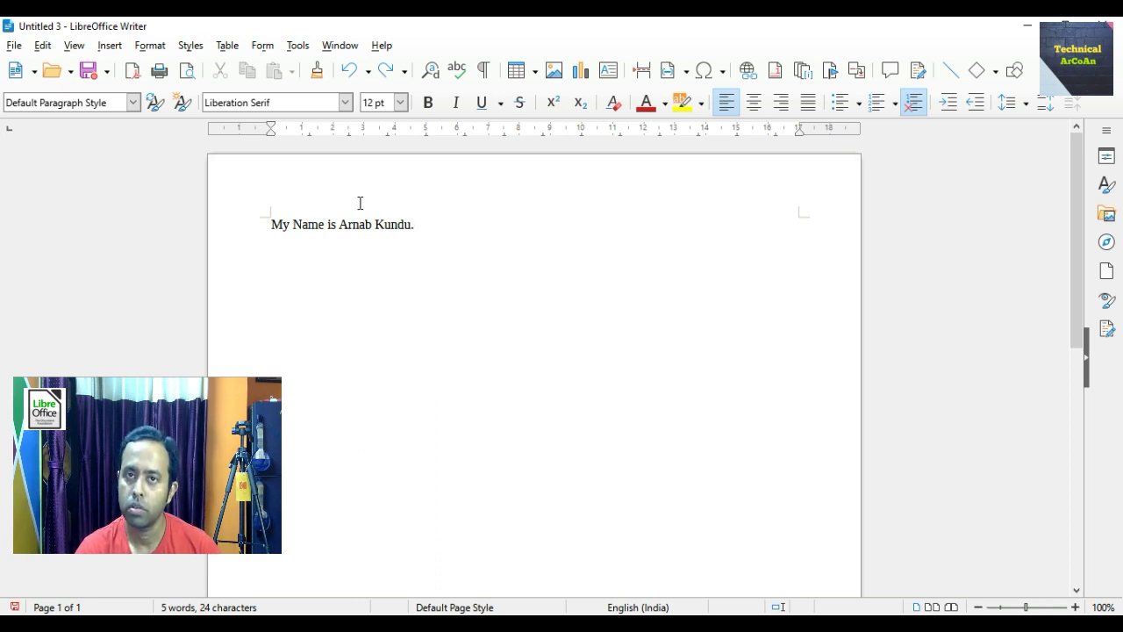
In Customize > Menus, pick Example_Macros from the Macros category
{"action": "left_click", "coordinate": [296, 45]}
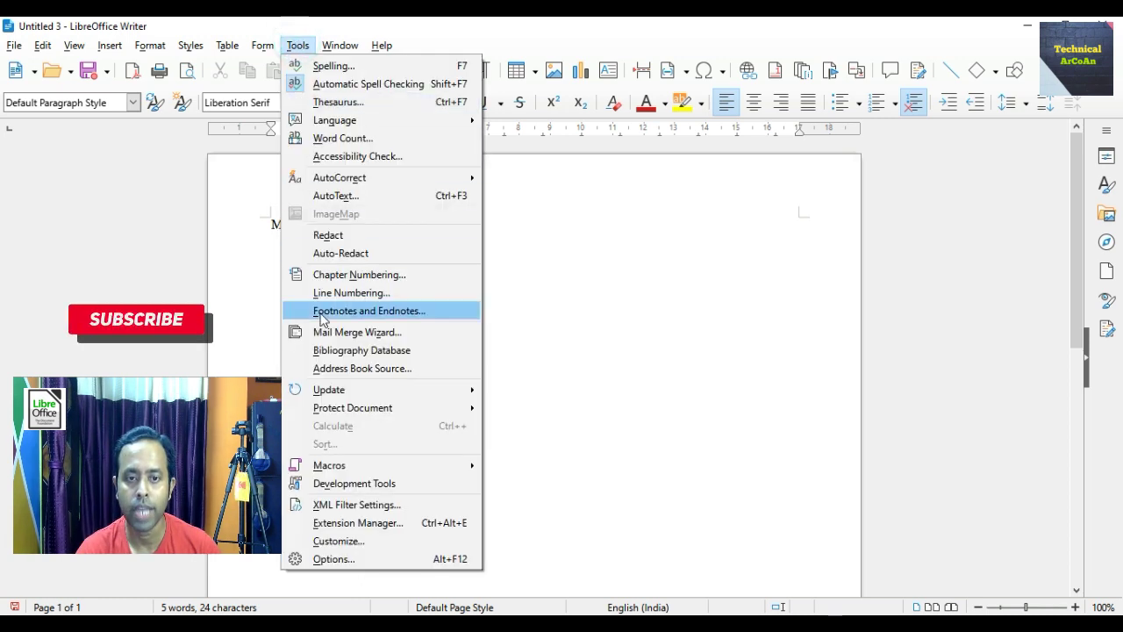
{"action": "left_click", "coordinate": [343, 541]}
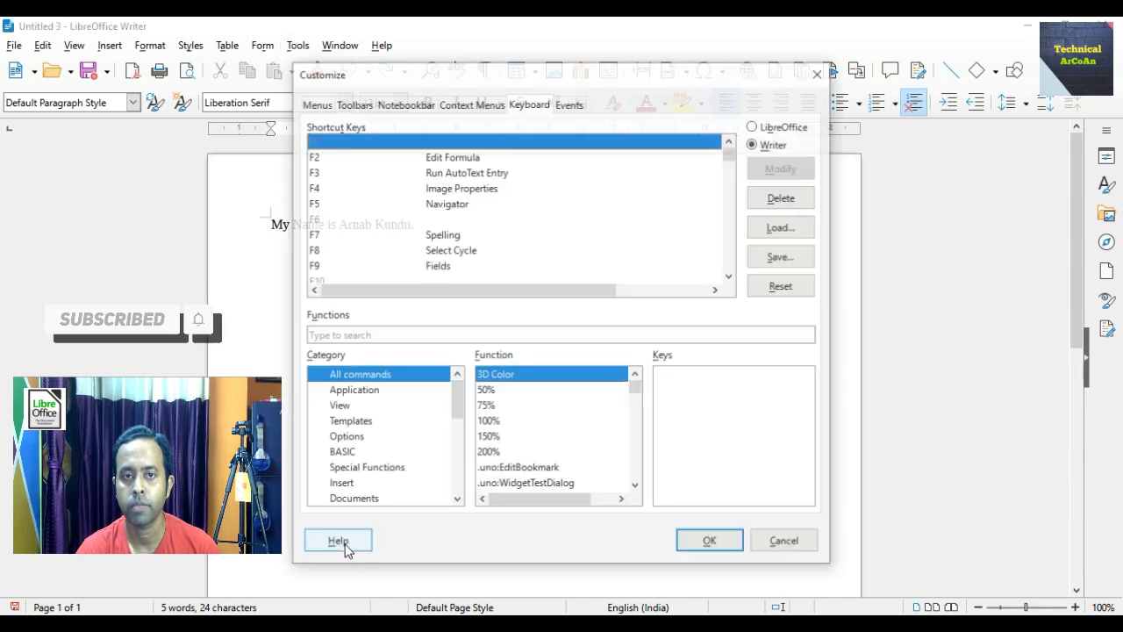
{"action": "left_click", "coordinate": [315, 103]}
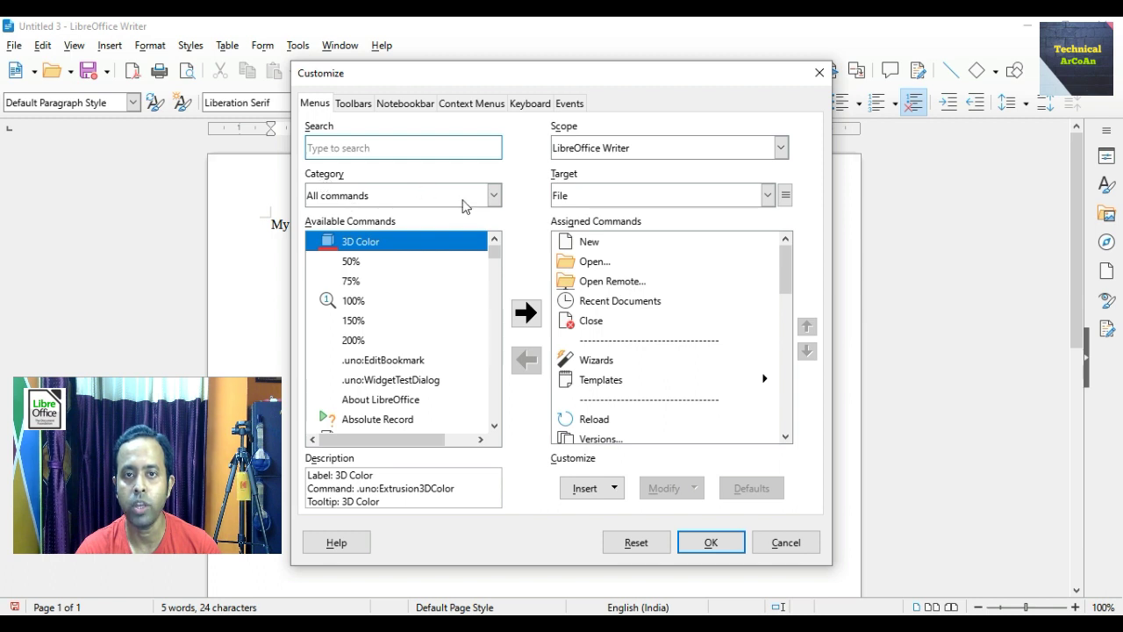
{"action": "left_click", "coordinate": [494, 195]}
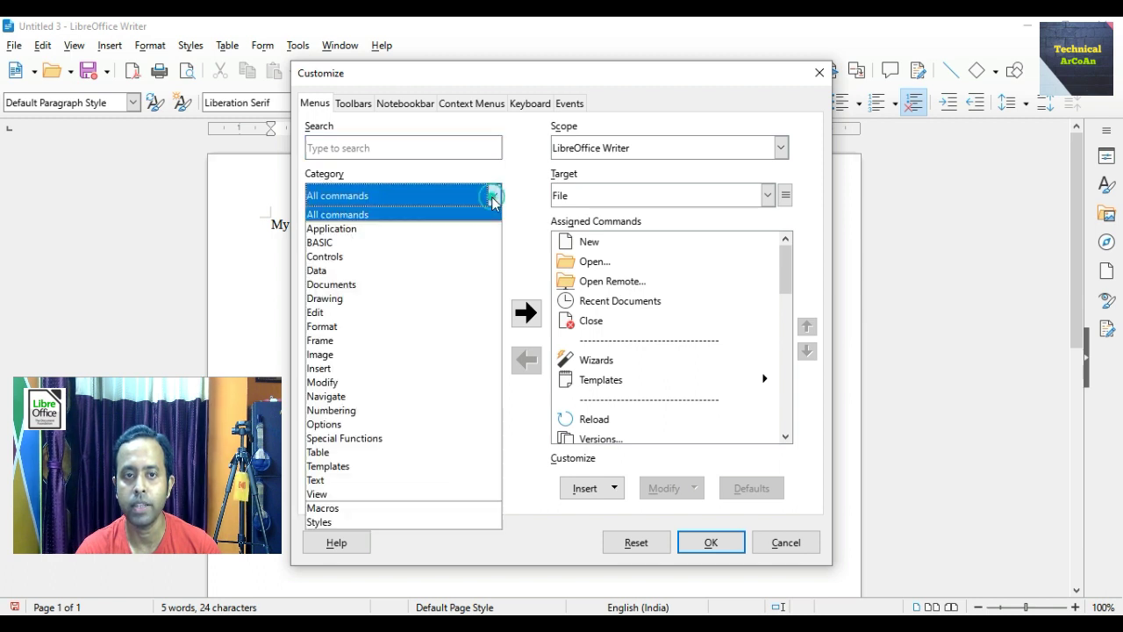
{"action": "left_click", "coordinate": [378, 511]}
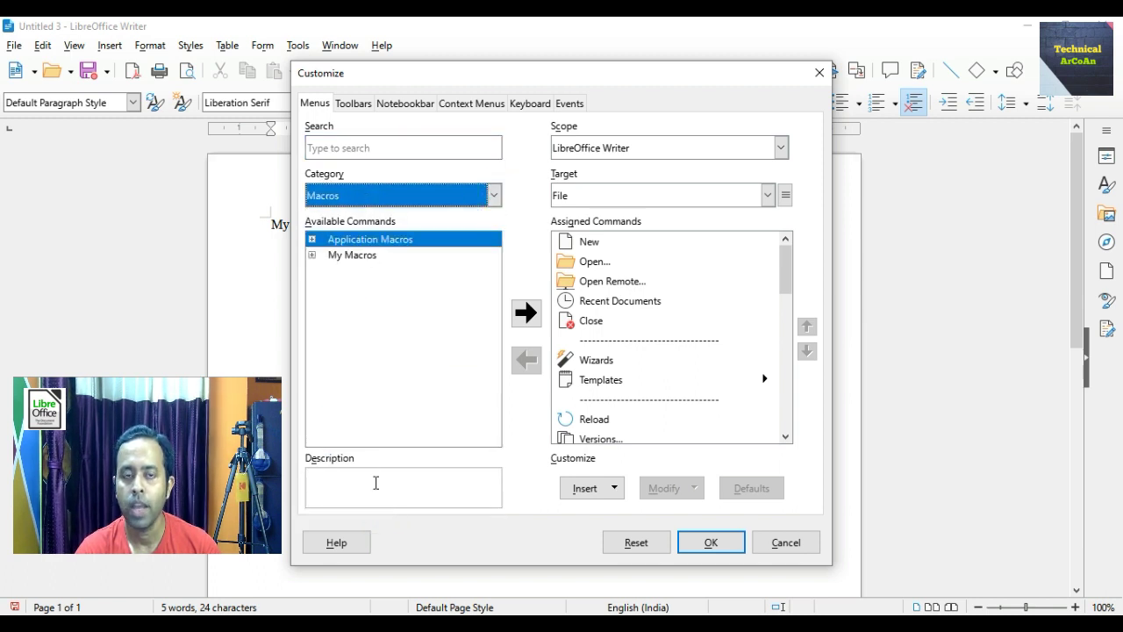
{"action": "left_click", "coordinate": [311, 255]}
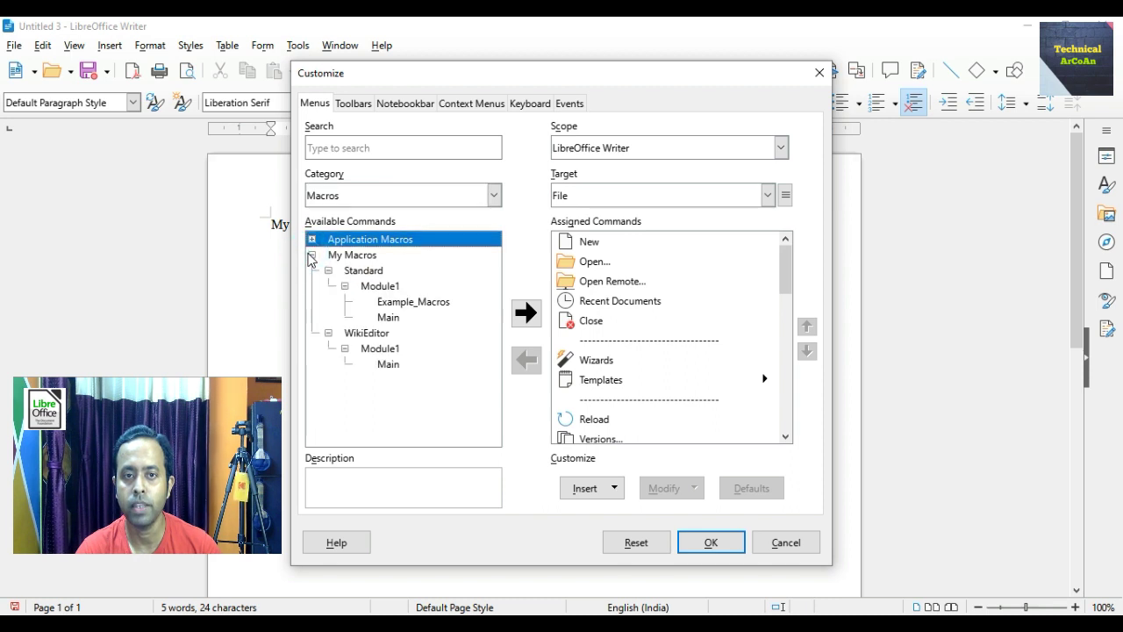
{"action": "left_click", "coordinate": [399, 303]}
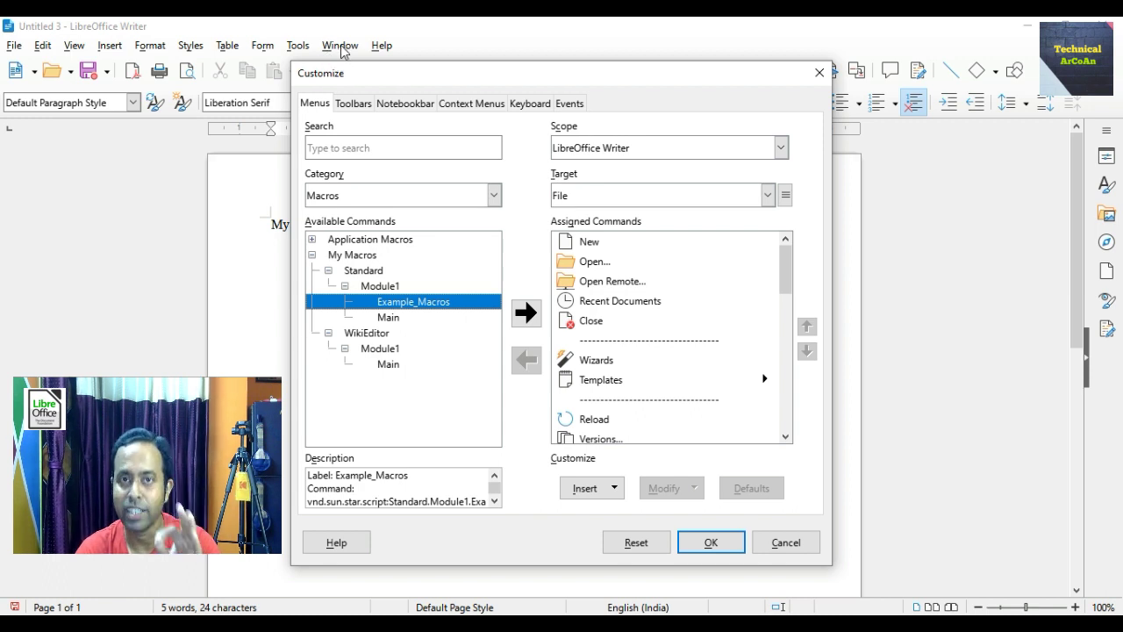
Add Example_Macros to the Window menu and save the change
{"action": "left_click", "coordinate": [769, 199]}
{"action": "scroll", "coordinate": [685, 368], "scroll_direction": "down", "scroll_amount": 10}
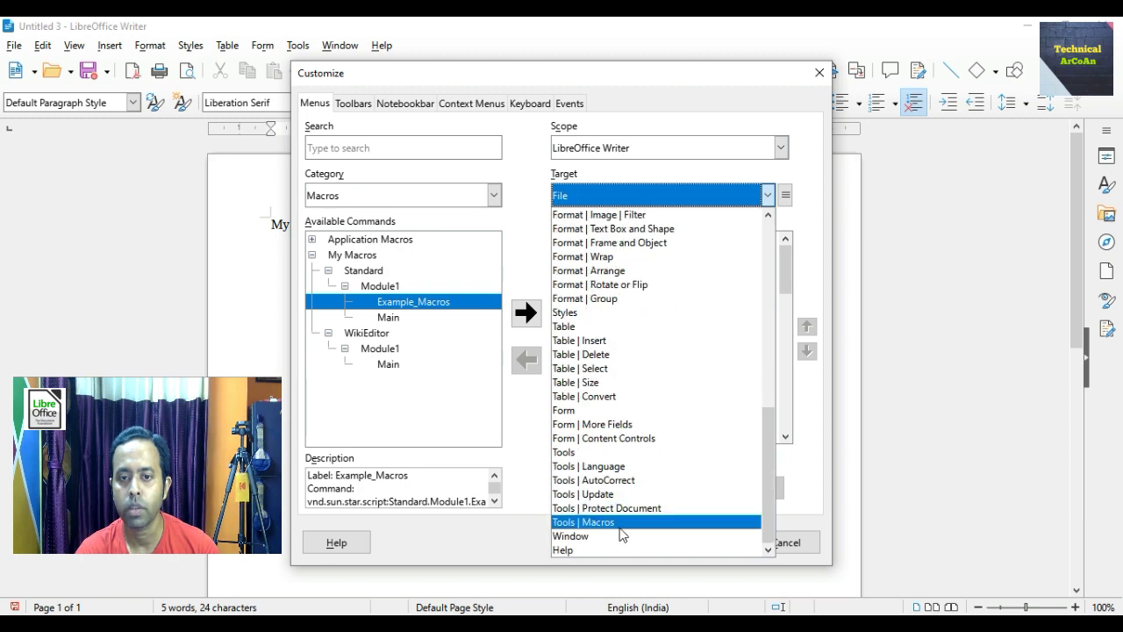
{"action": "left_click", "coordinate": [620, 535]}
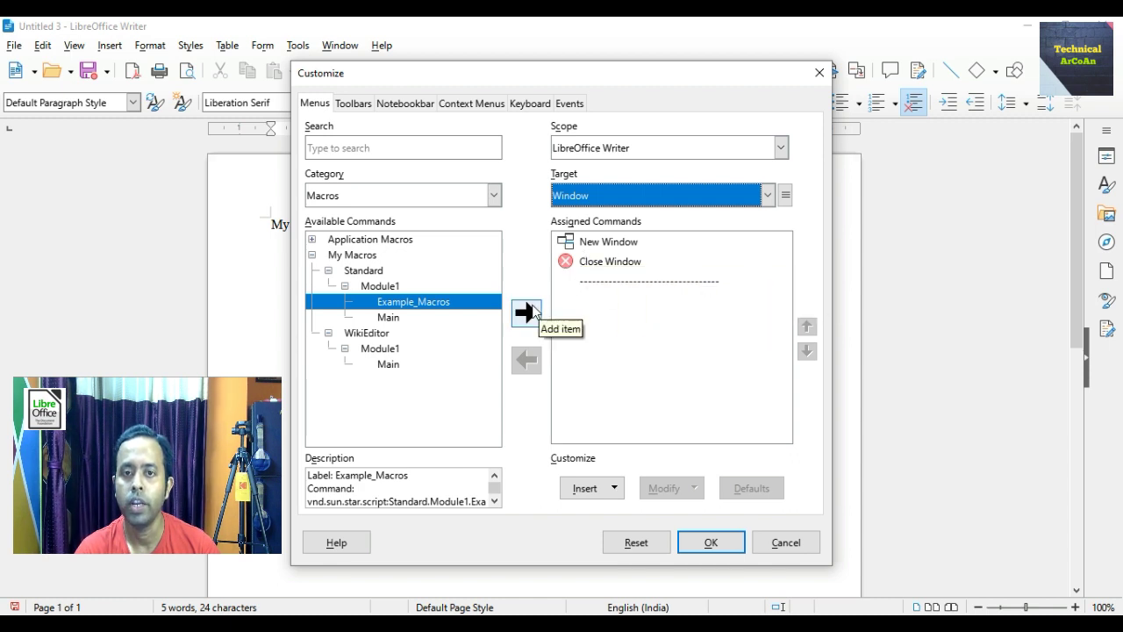
{"action": "left_click", "coordinate": [528, 315]}
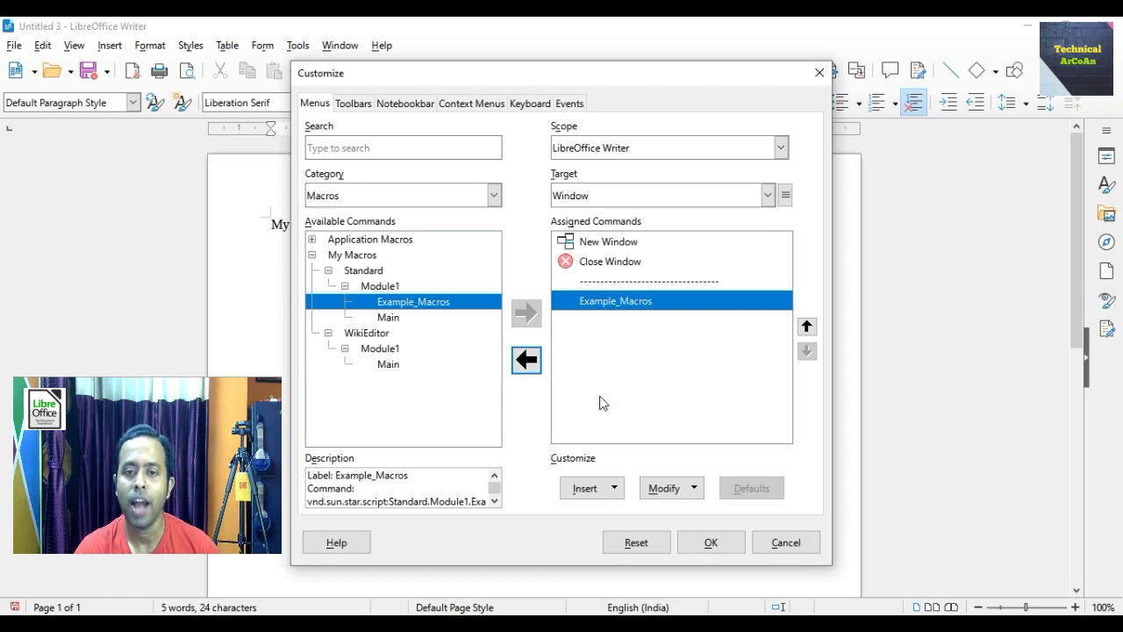
{"action": "left_click", "coordinate": [711, 545]}
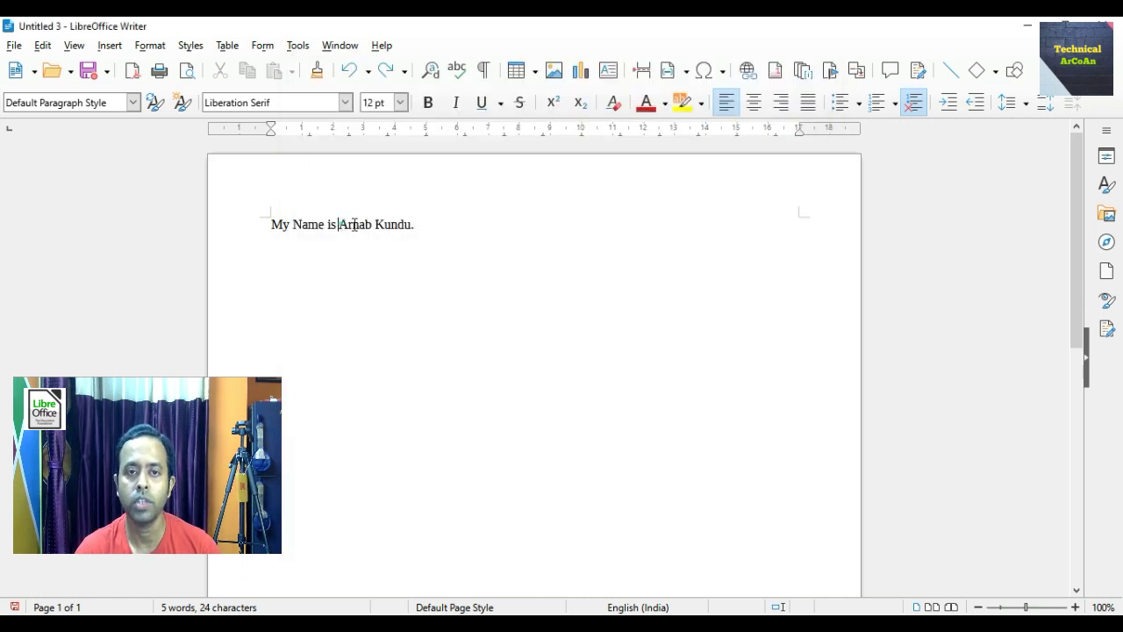
Reselect the name and apply Example_Macros from the Window menu
{"action": "left_click_drag", "start_coordinate": [339, 224], "coordinate": [410, 225]}
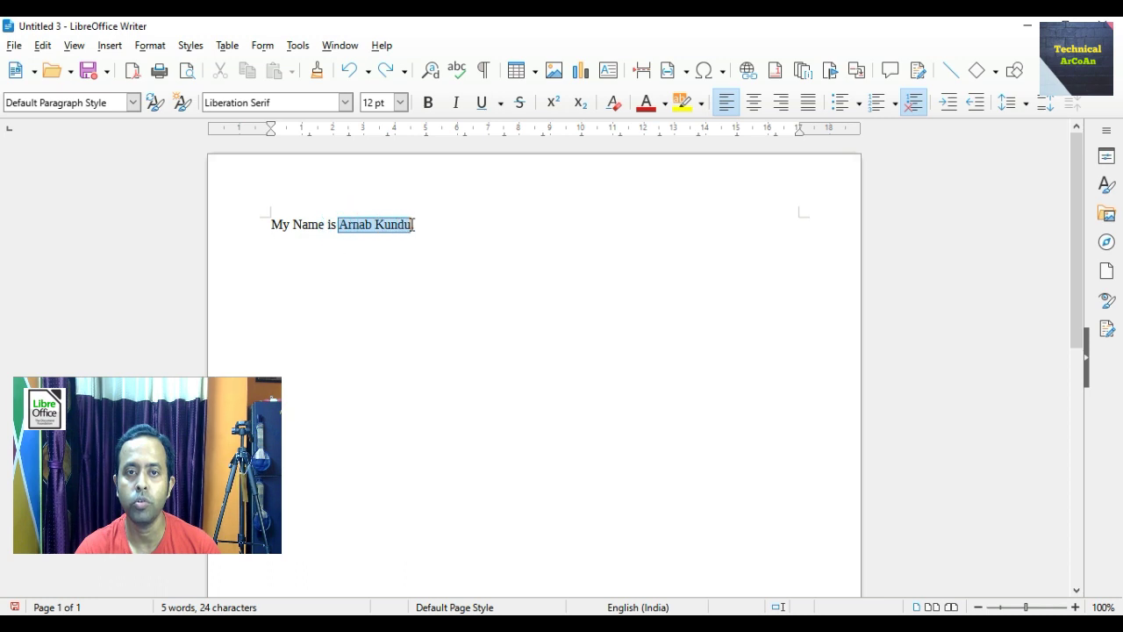
{"action": "left_click", "coordinate": [334, 47]}
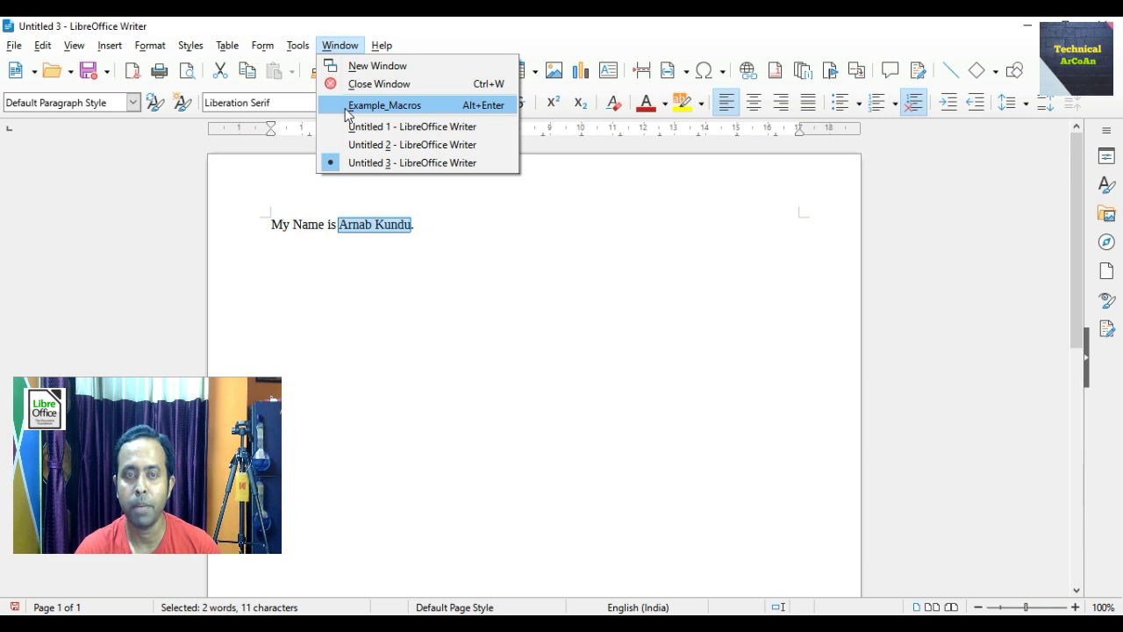
{"action": "left_click", "coordinate": [464, 106]}
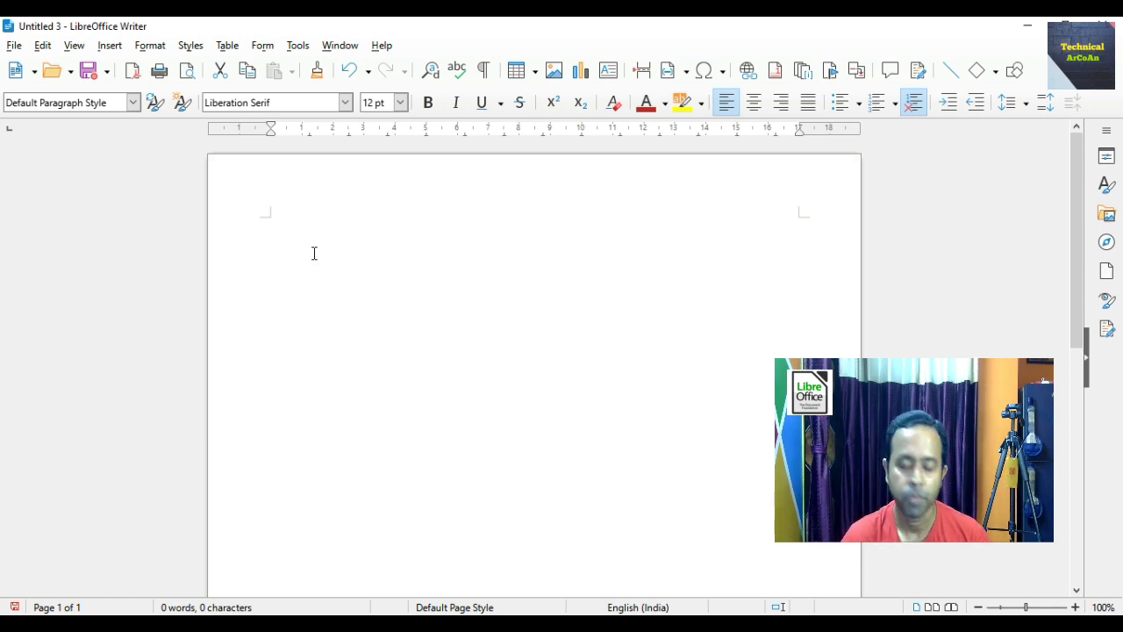
Type the name sentence and 'My Youtube Channel name is Technical ArCoAn.', then begin 'It is an Educational Category Channel' below
{"action": "type", "text": "M"}
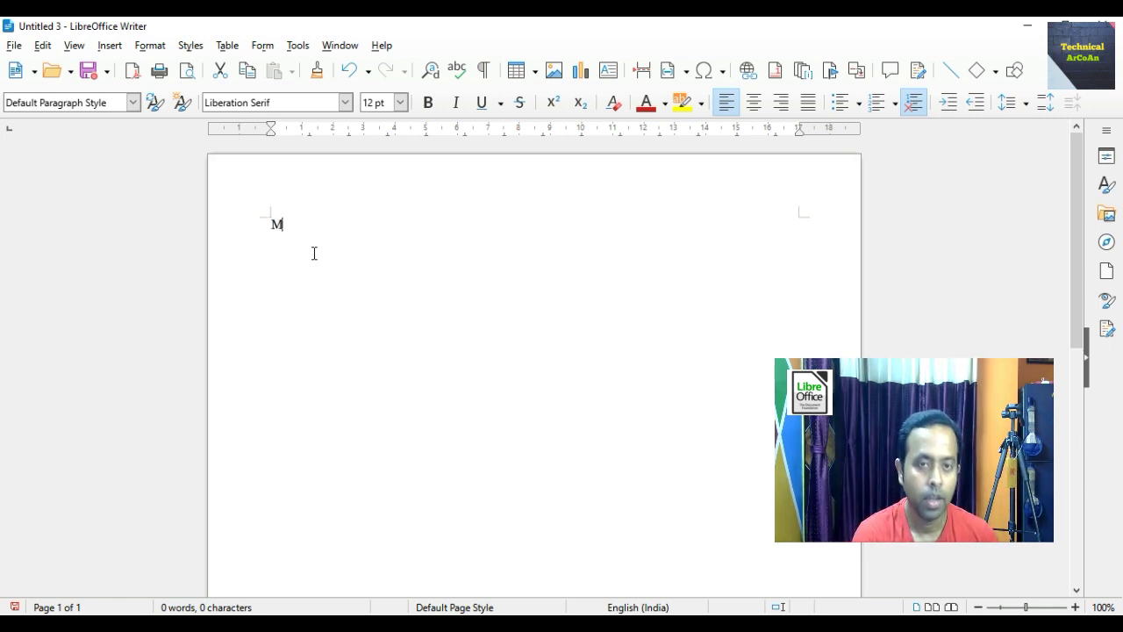
{"action": "type", "text": "y Name "}
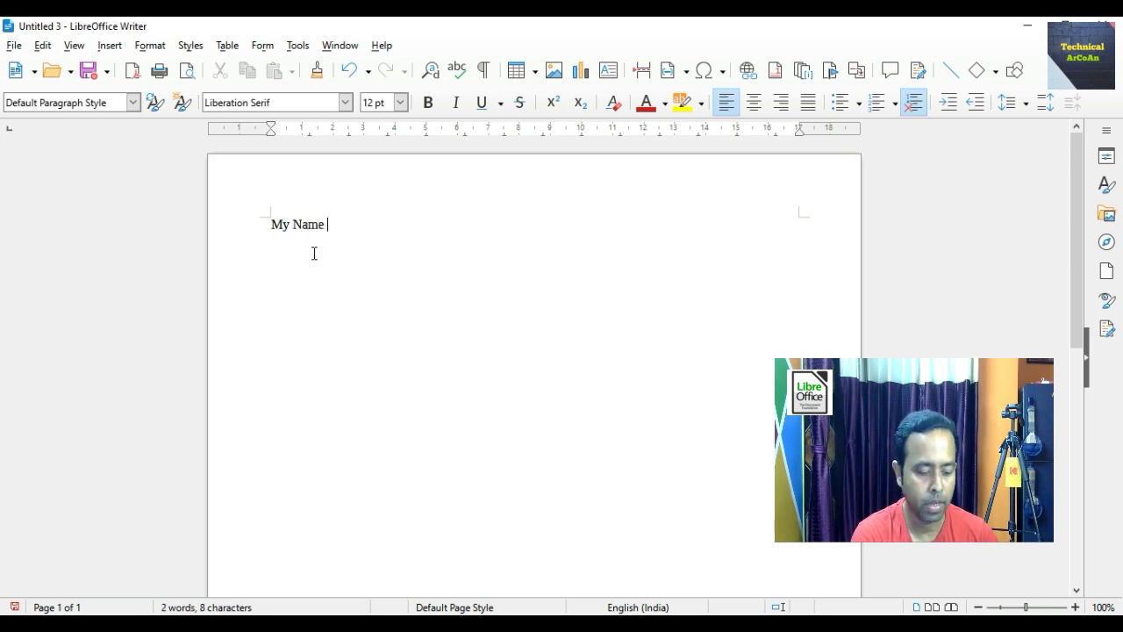
{"action": "type", "text": "is Arnab"}
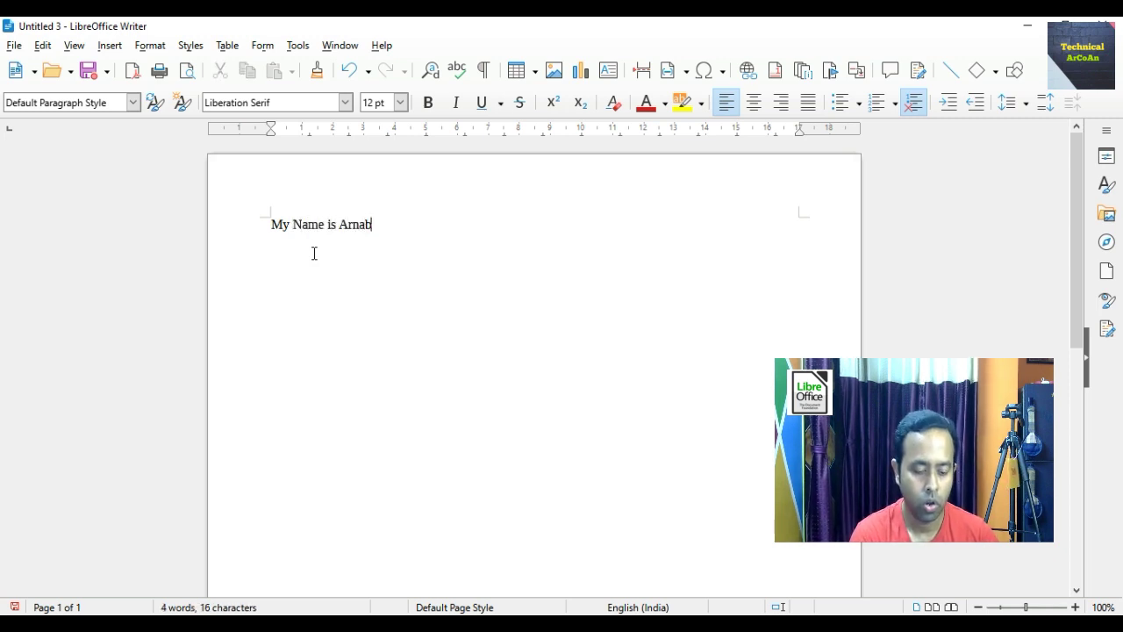
{"action": "type", "text": " Kundu. M"}
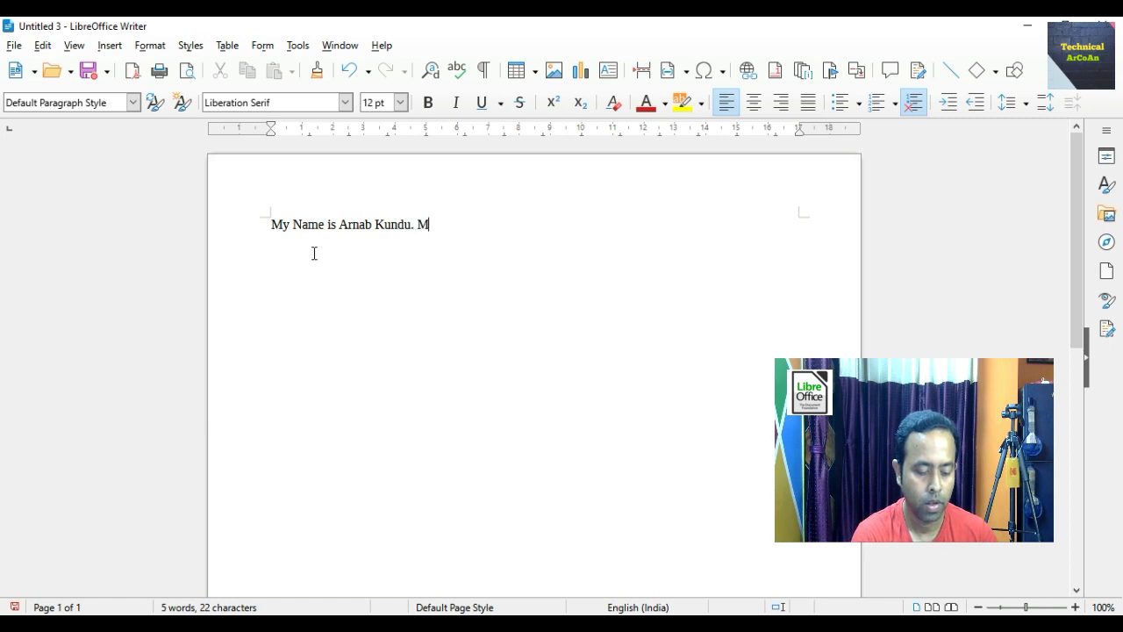
{"action": "type", "text": "y Youtube "}
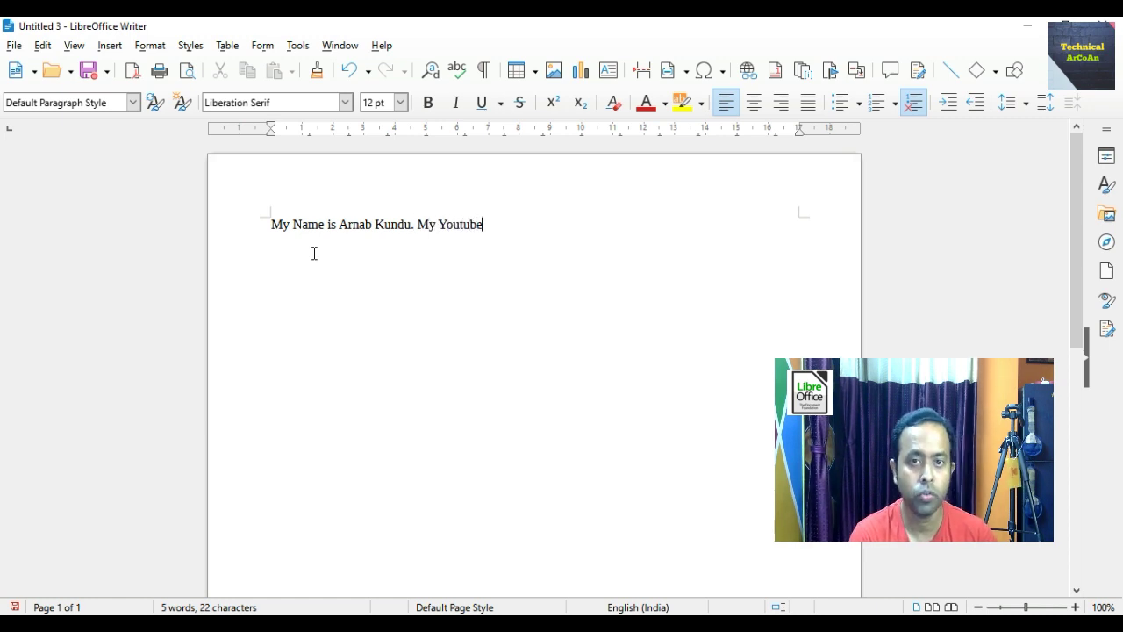
{"action": "type", "text": "Chann"}
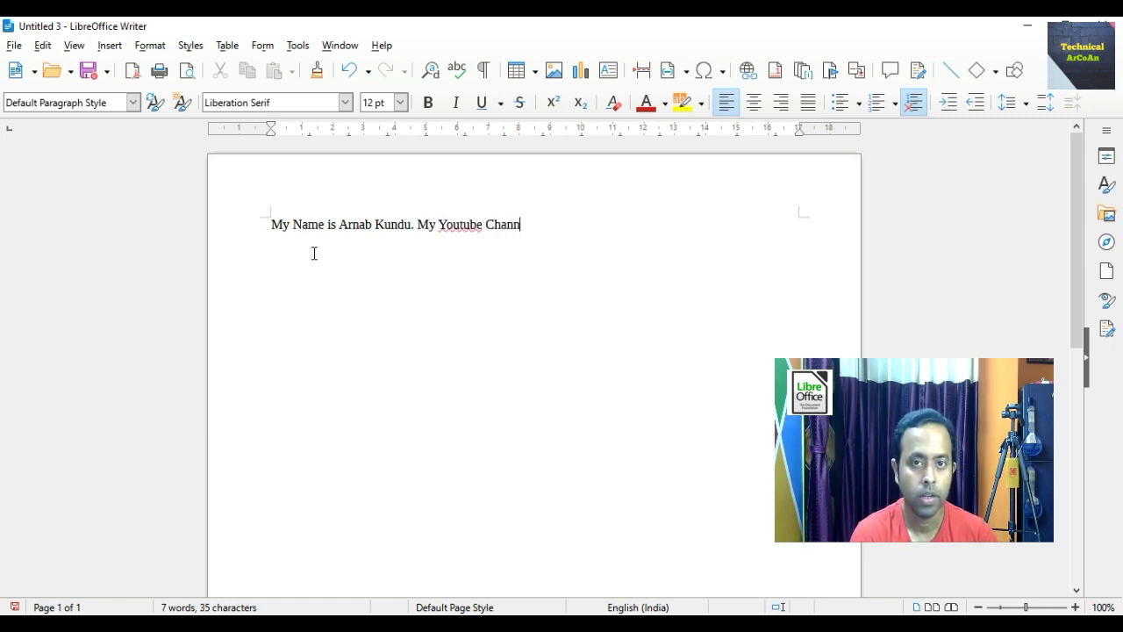
{"action": "type", "text": "el name"}
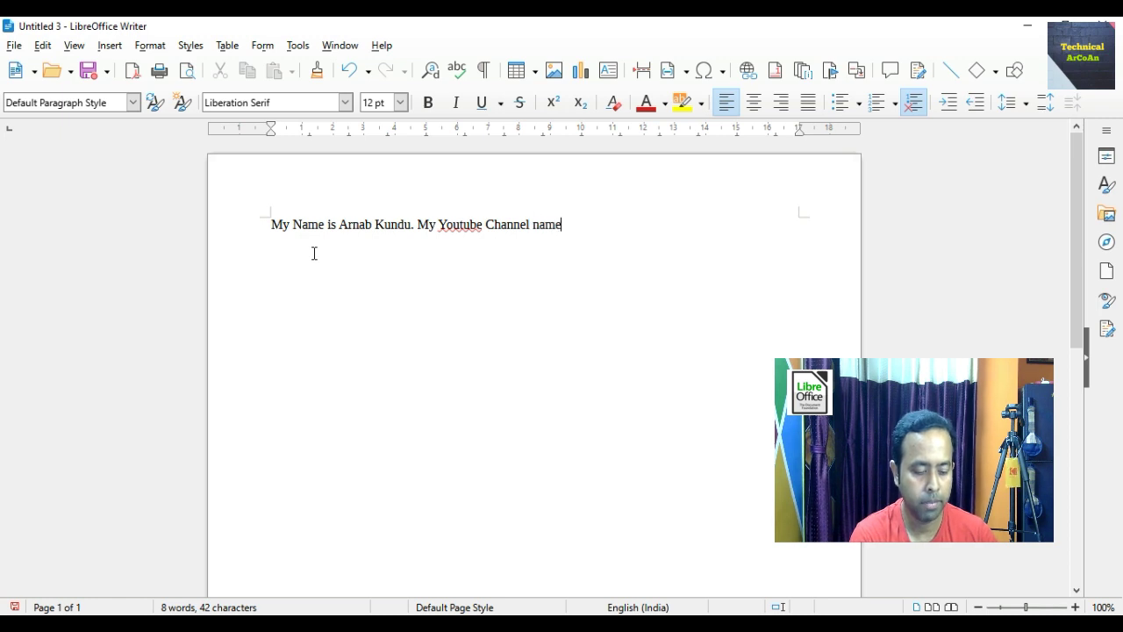
{"action": "type", "text": " is Tec"}
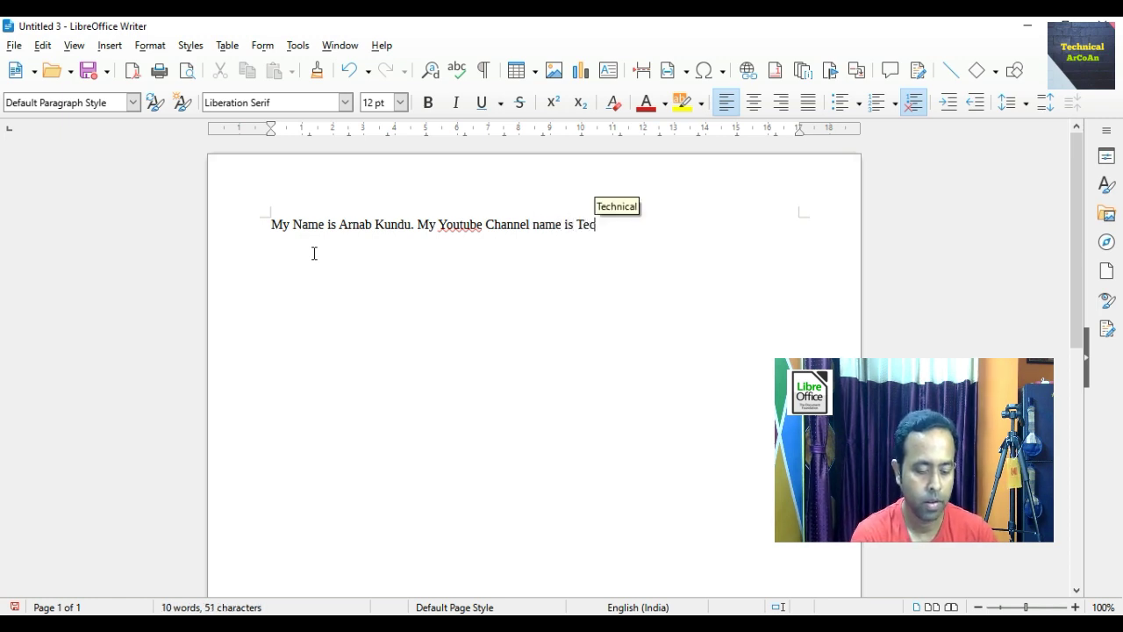
{"action": "type", "text": "hnical Ar"}
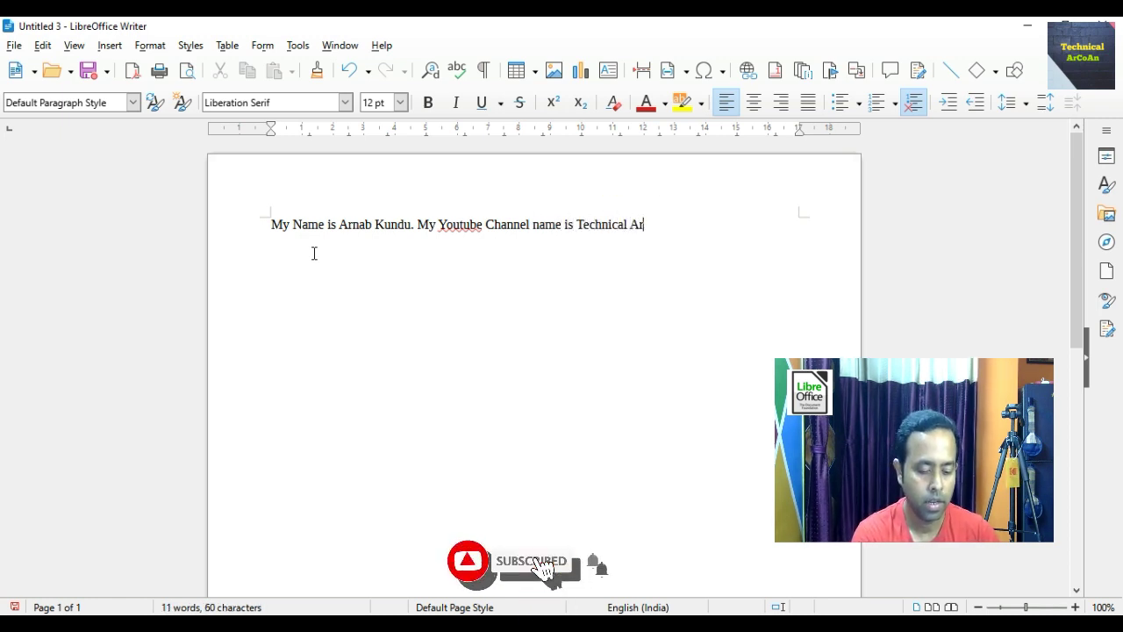
{"action": "type", "text": "CoAn."}
{"action": "key", "text": "Return"}
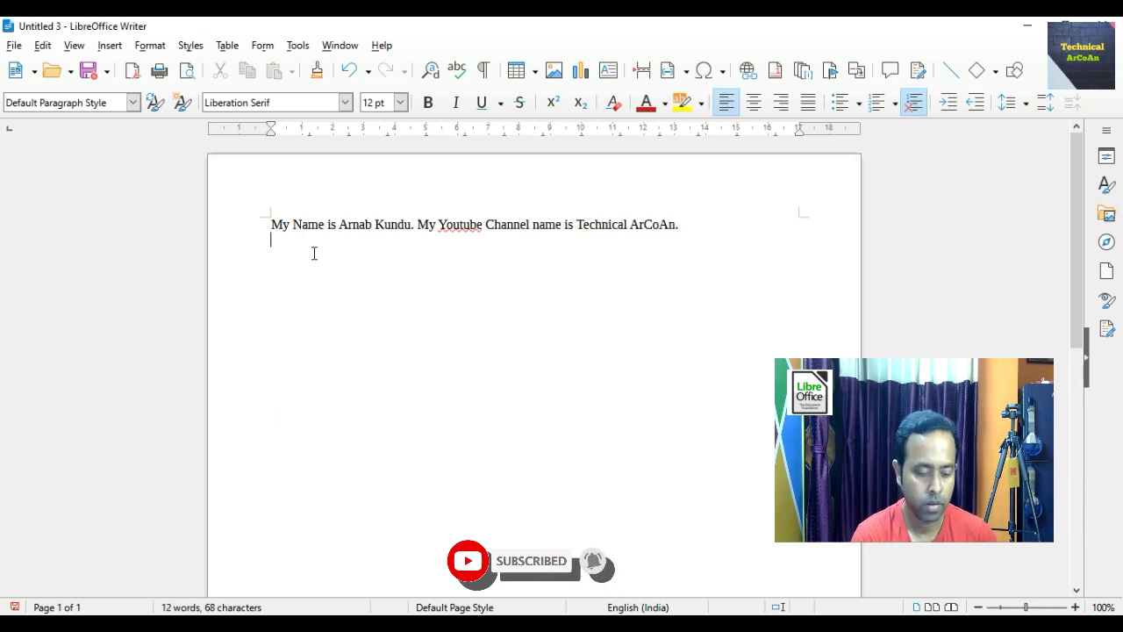
{"action": "type", "text": "It is "}
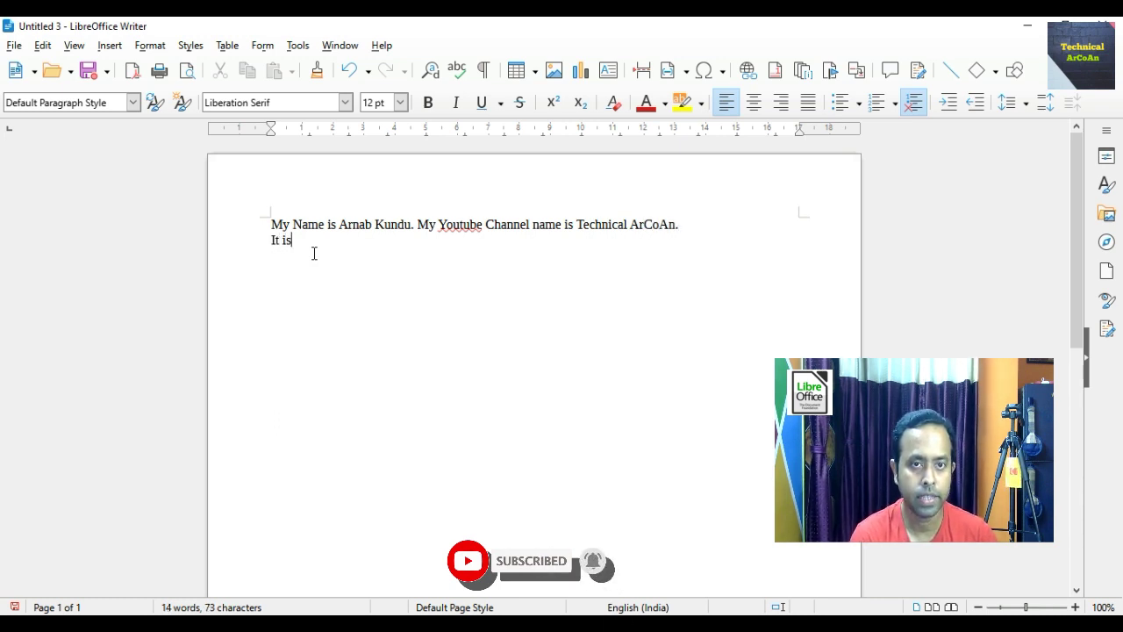
{"action": "type", "text": "an Educ"}
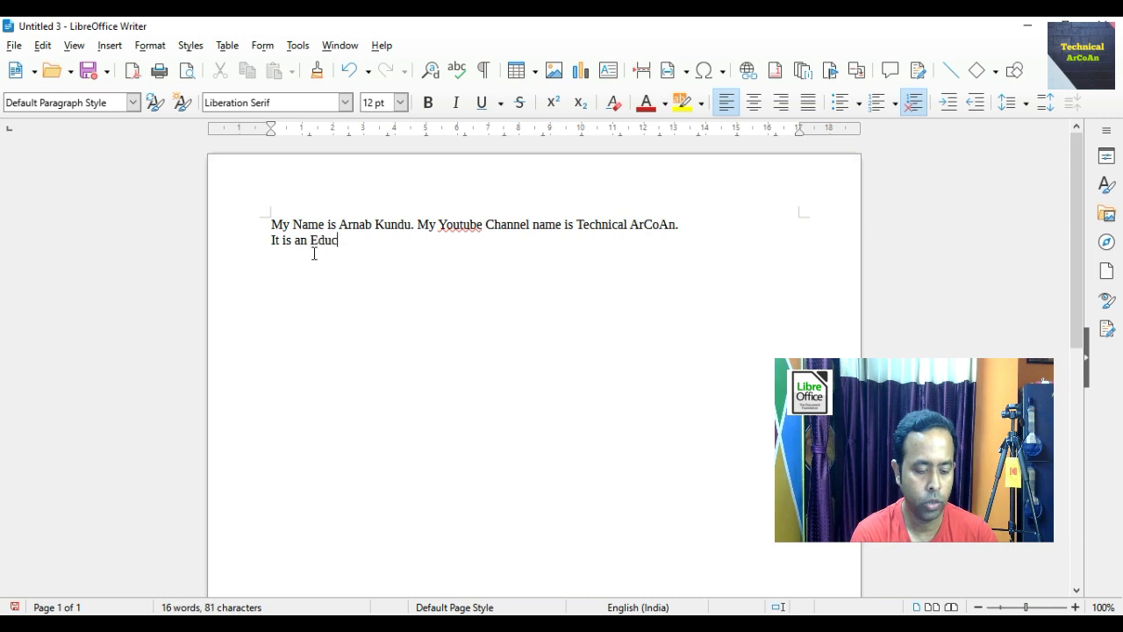
{"action": "type", "text": "ational"}
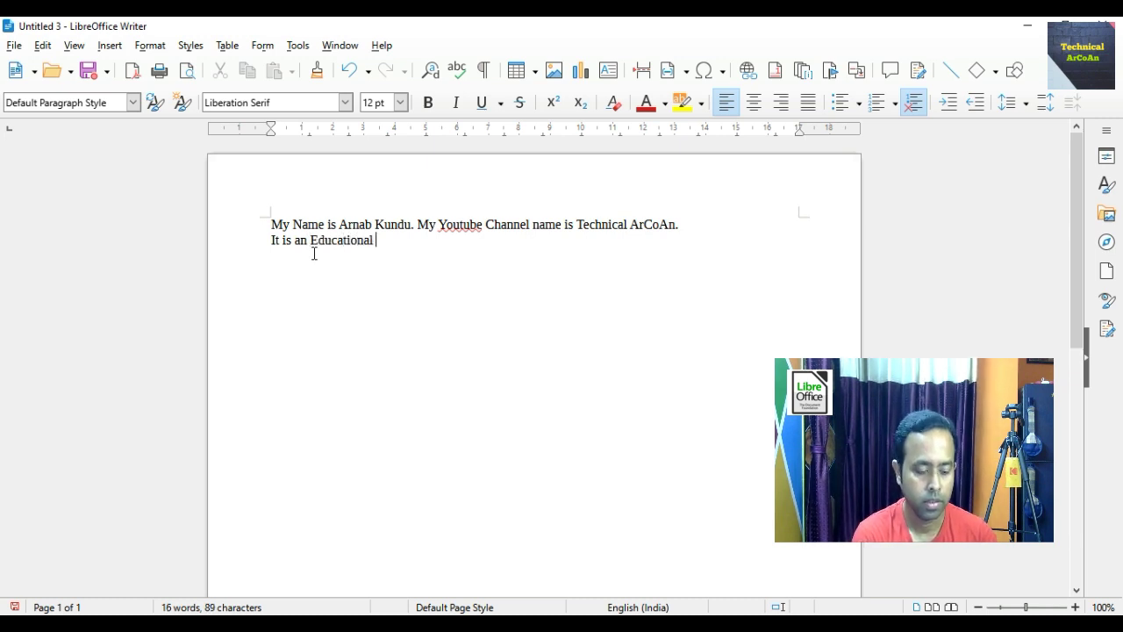
{"action": "type", "text": " Cate"}
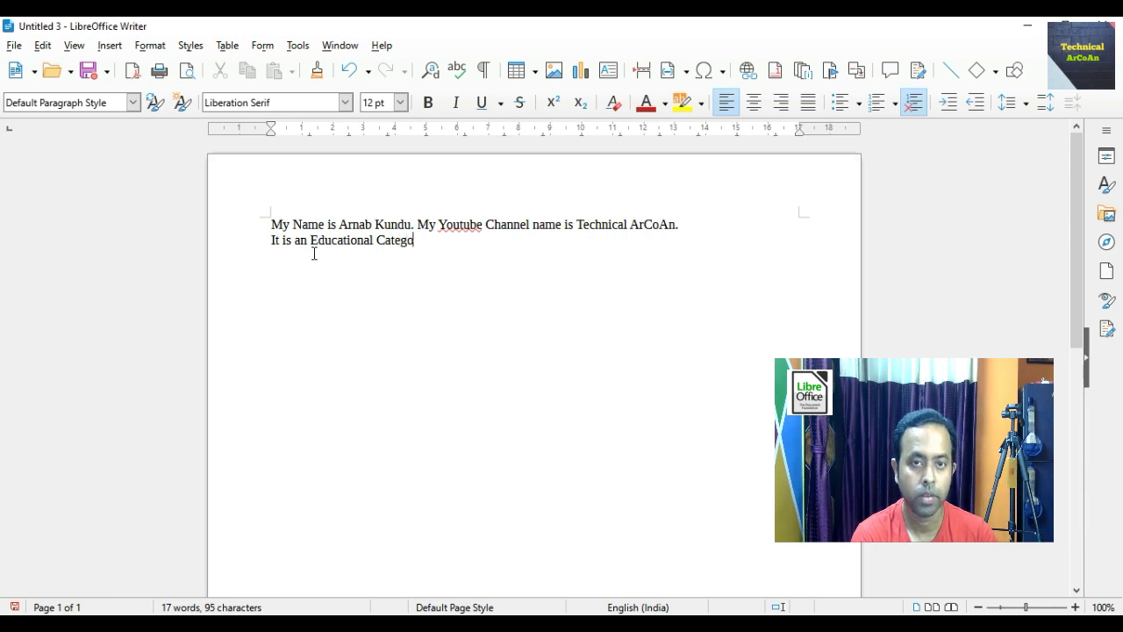
{"action": "type", "text": "go"}
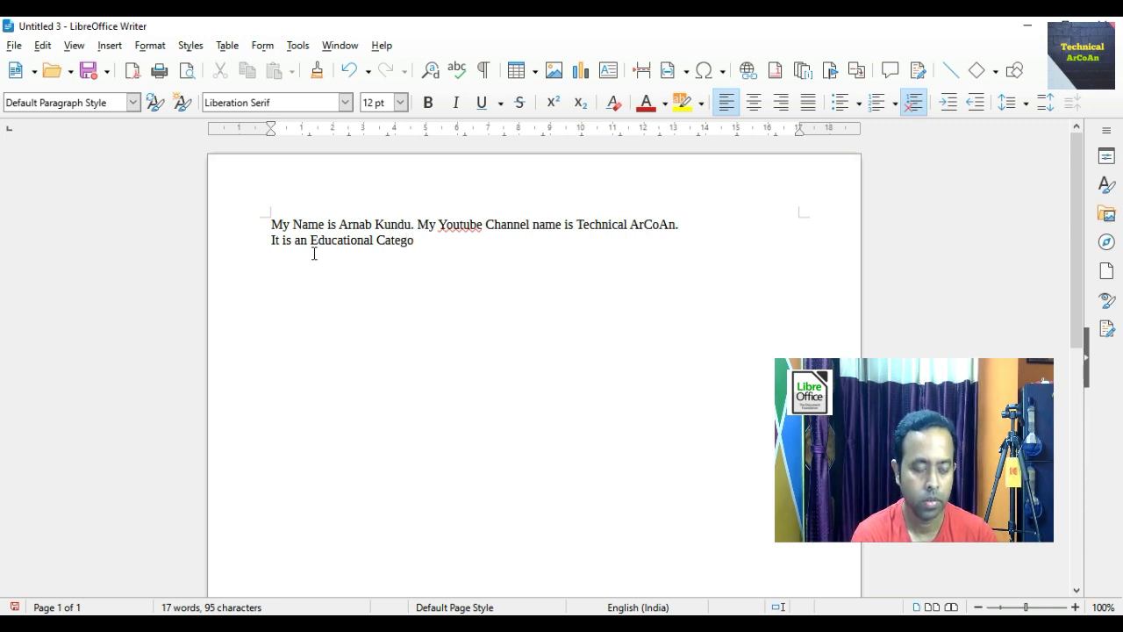
{"action": "type", "text": "ry Channel."}
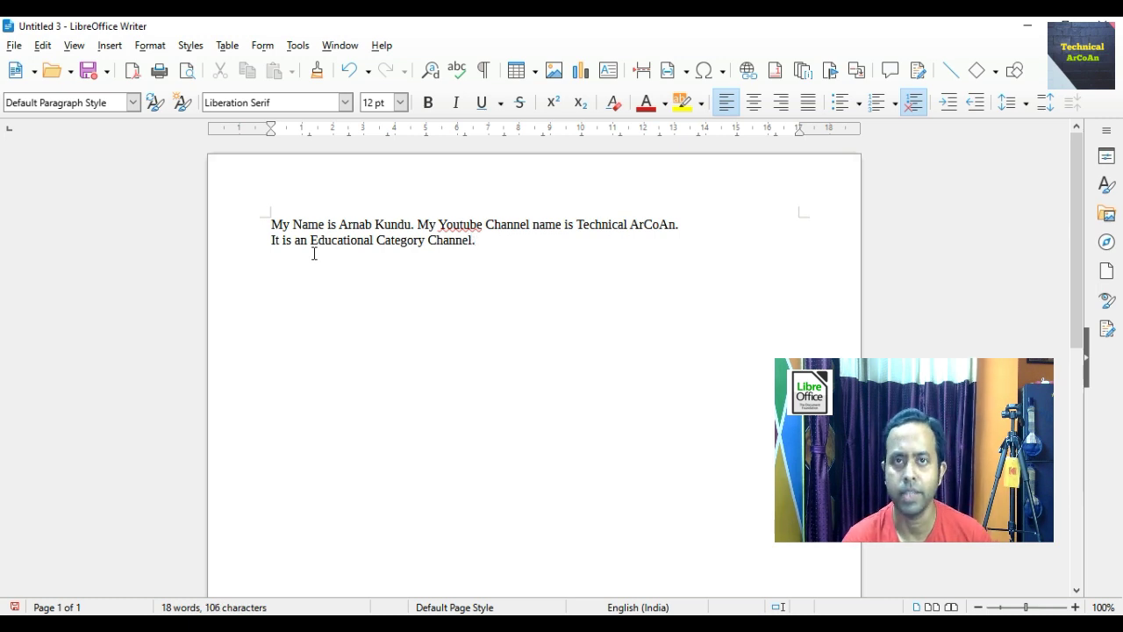
Set the font size of both lines to 22 pt
{"action": "left_click_drag", "start_coordinate": [271, 223], "coordinate": [514, 238]}
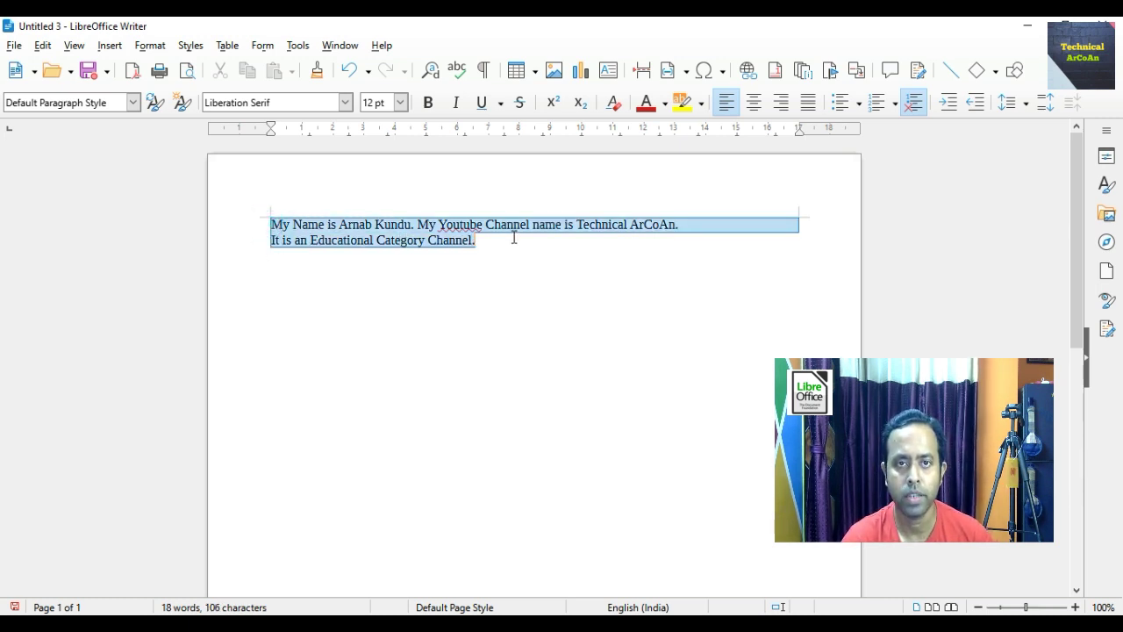
{"action": "left_click", "coordinate": [400, 103]}
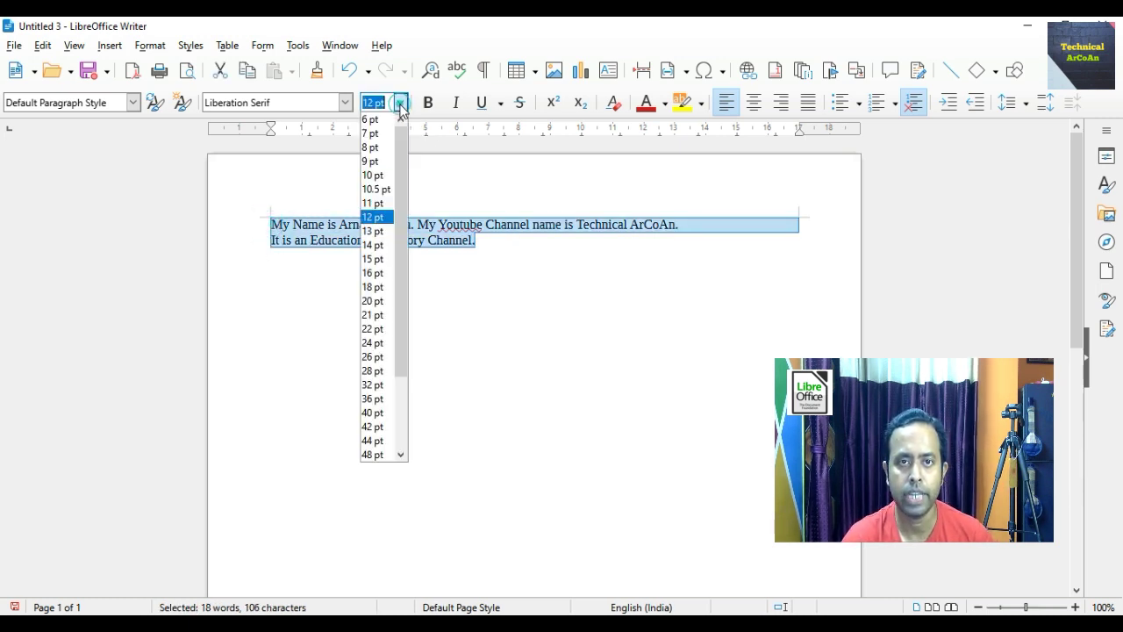
{"action": "left_click", "coordinate": [376, 329]}
{"action": "left_click", "coordinate": [414, 379]}
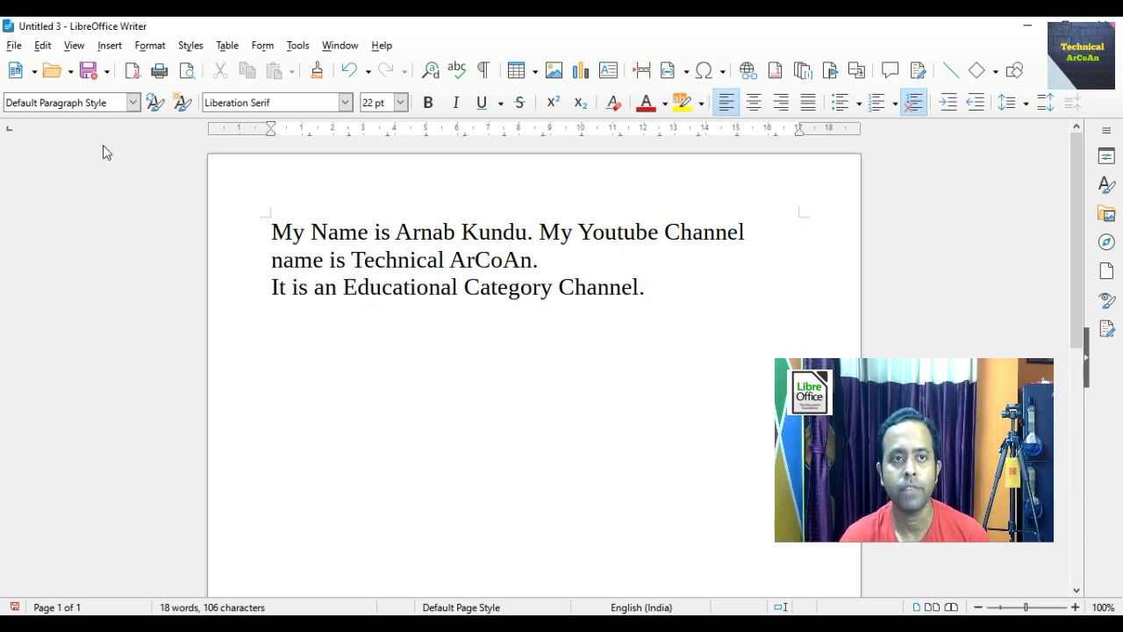
{"action": "left_click", "coordinate": [42, 45]}
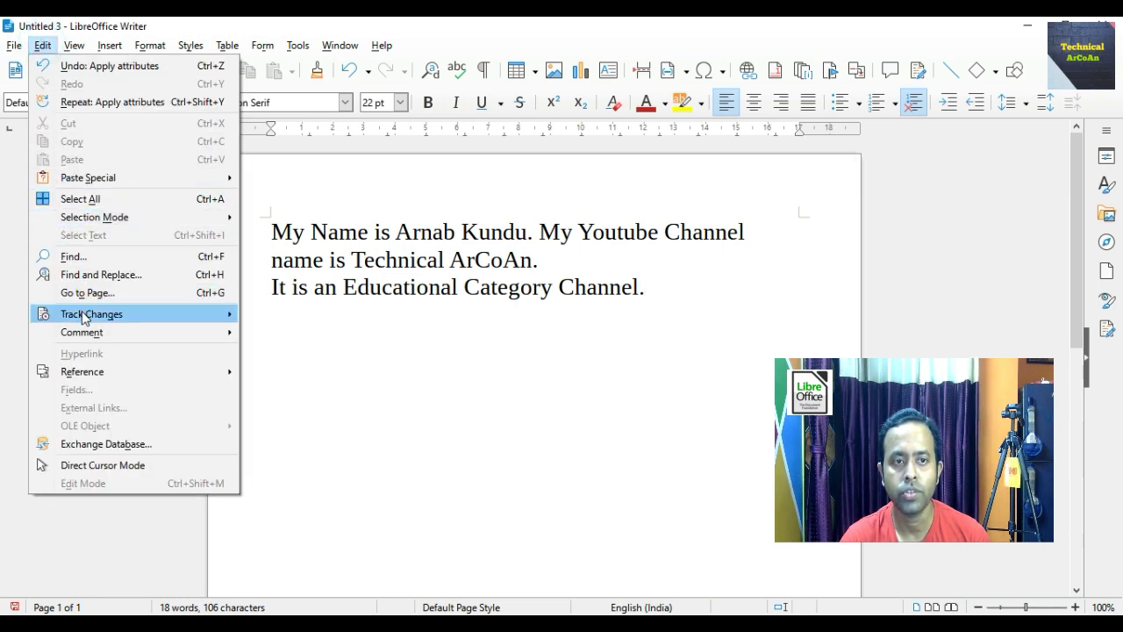
Turn on Track Changes > Record and type 12.10.2023 on a new line
{"action": "mouse_move", "coordinate": [85, 313]}
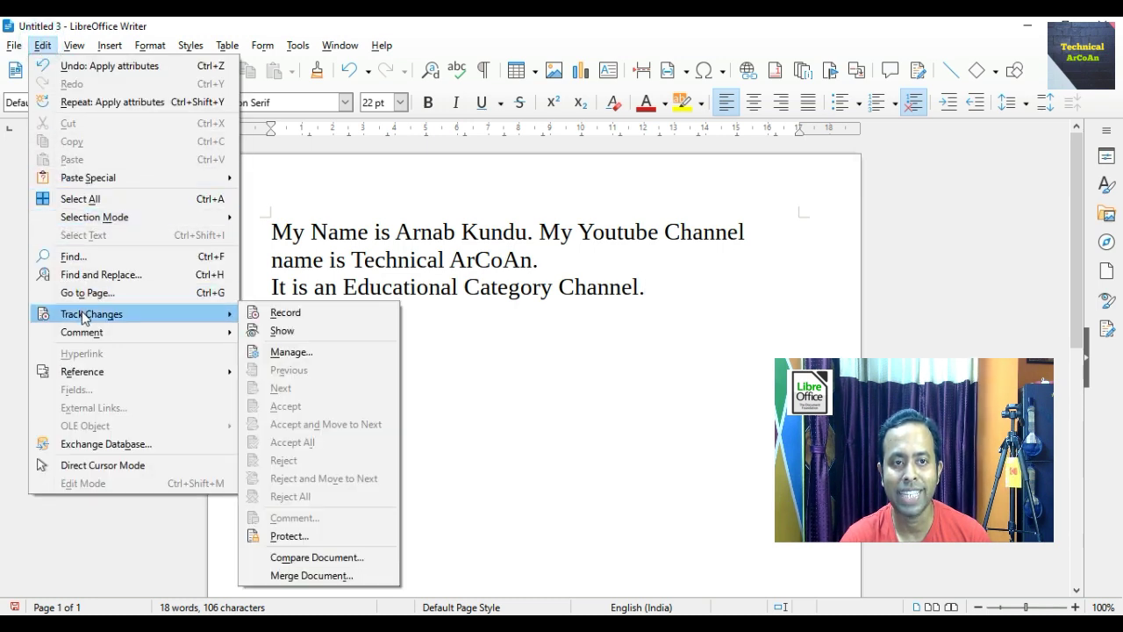
{"action": "left_click", "coordinate": [286, 316]}
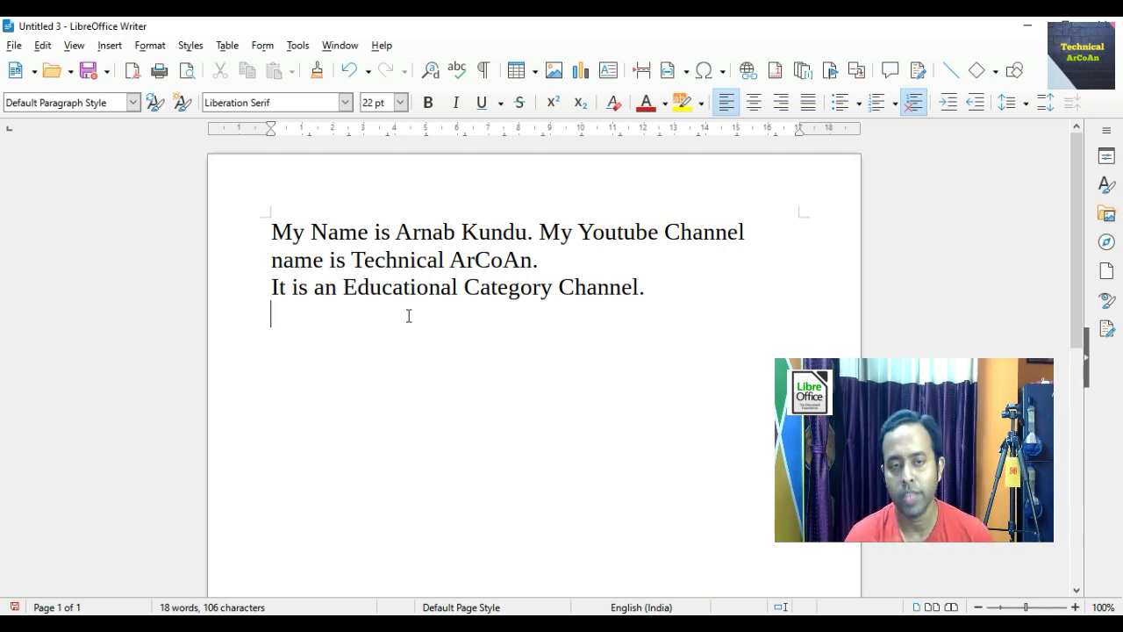
{"action": "type", "text": "12."}
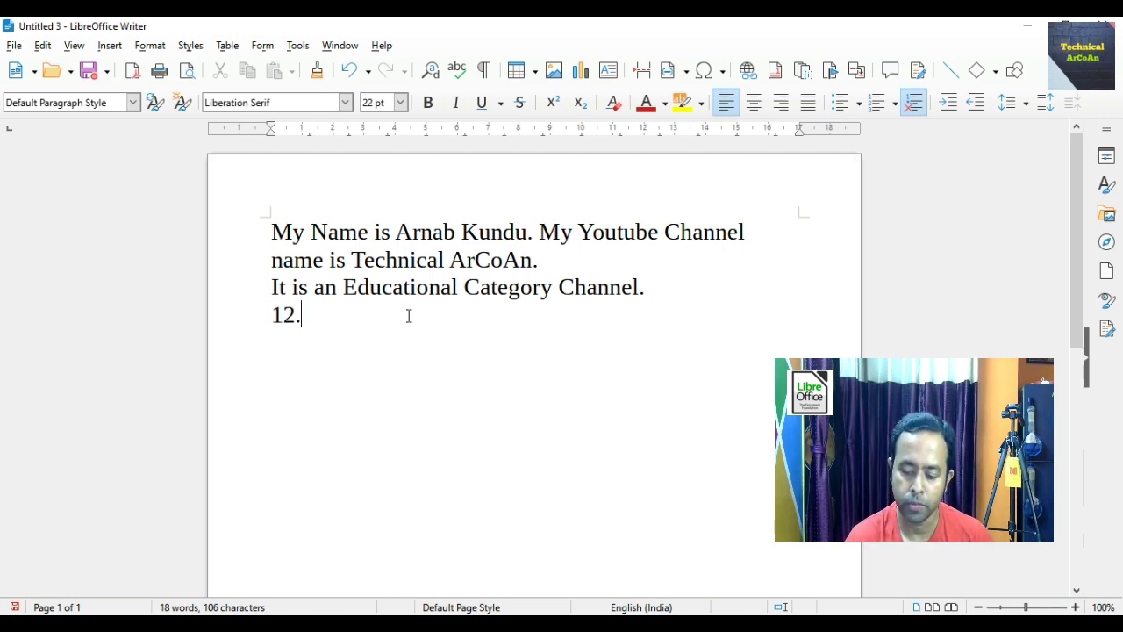
{"action": "type", "text": "10.20"}
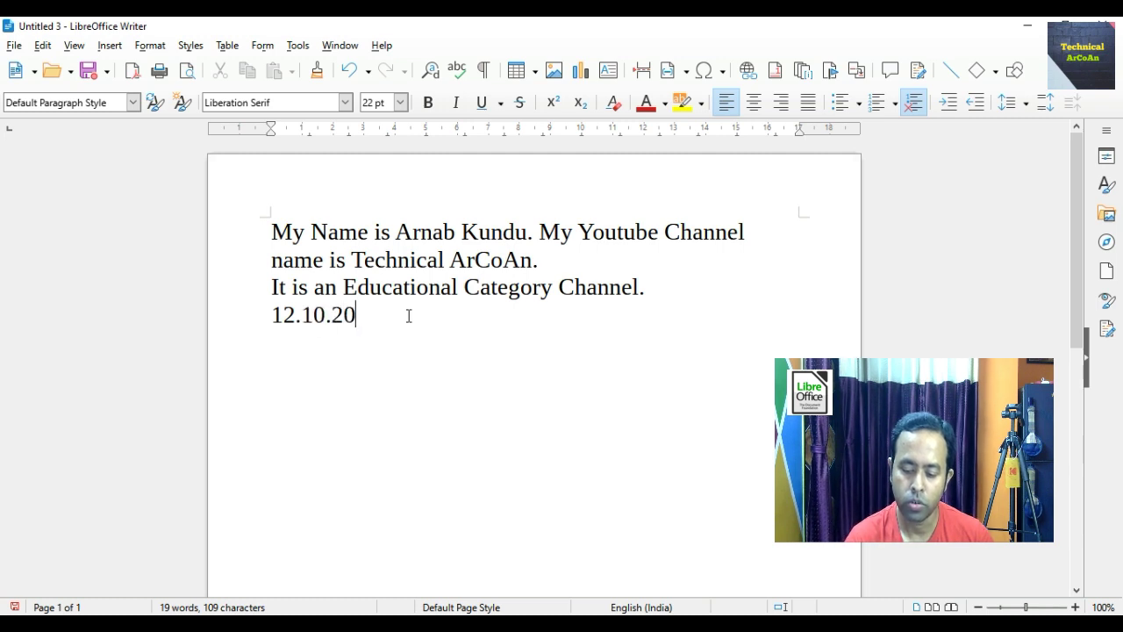
{"action": "type", "text": "23"}
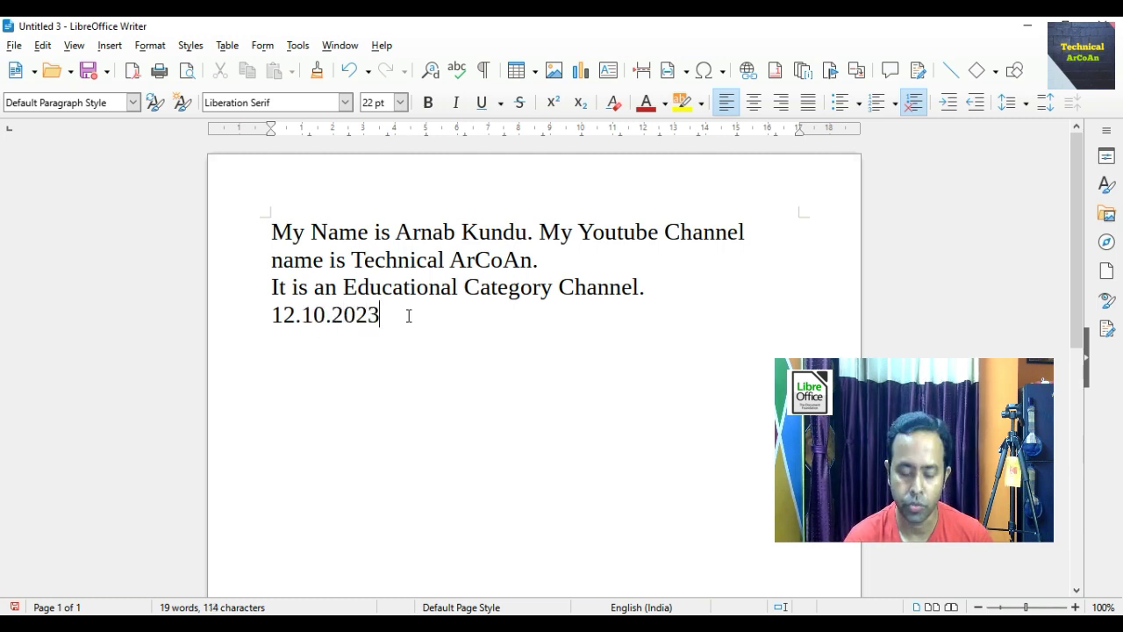
Replace the person's name in the opening sentence with the new name
{"action": "left_click", "coordinate": [396, 231]}
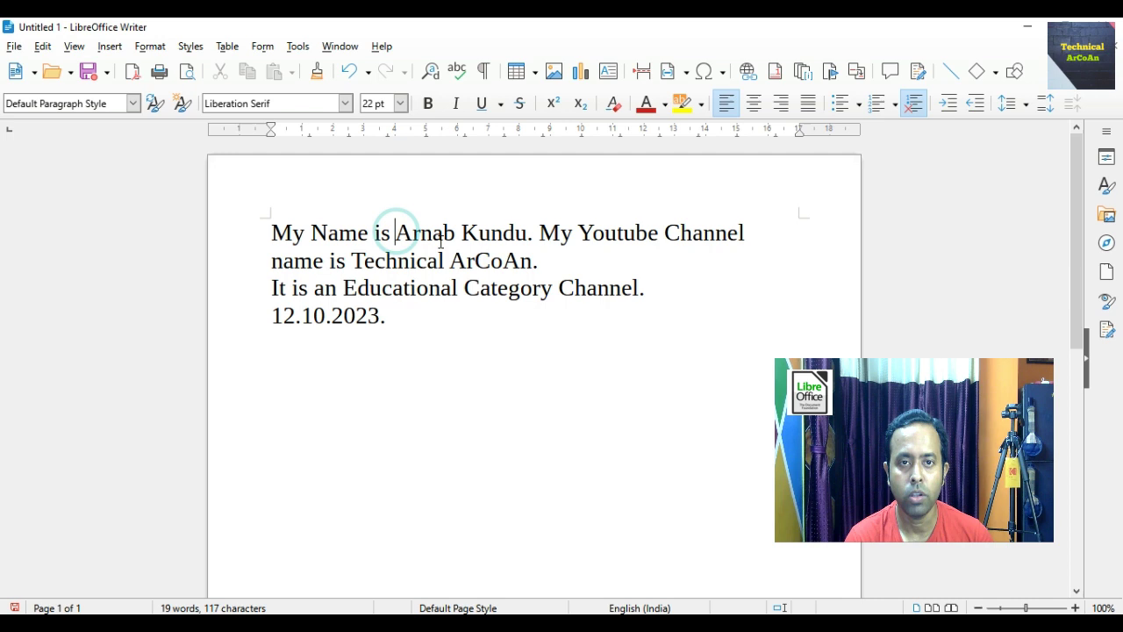
{"action": "key", "text": "Delete"}
{"action": "key", "text": "Delete"}
{"action": "key", "text": "Delete"}
{"action": "key", "text": "Delete"}
{"action": "key", "text": "Delete"}
{"action": "key", "text": "Delete"}
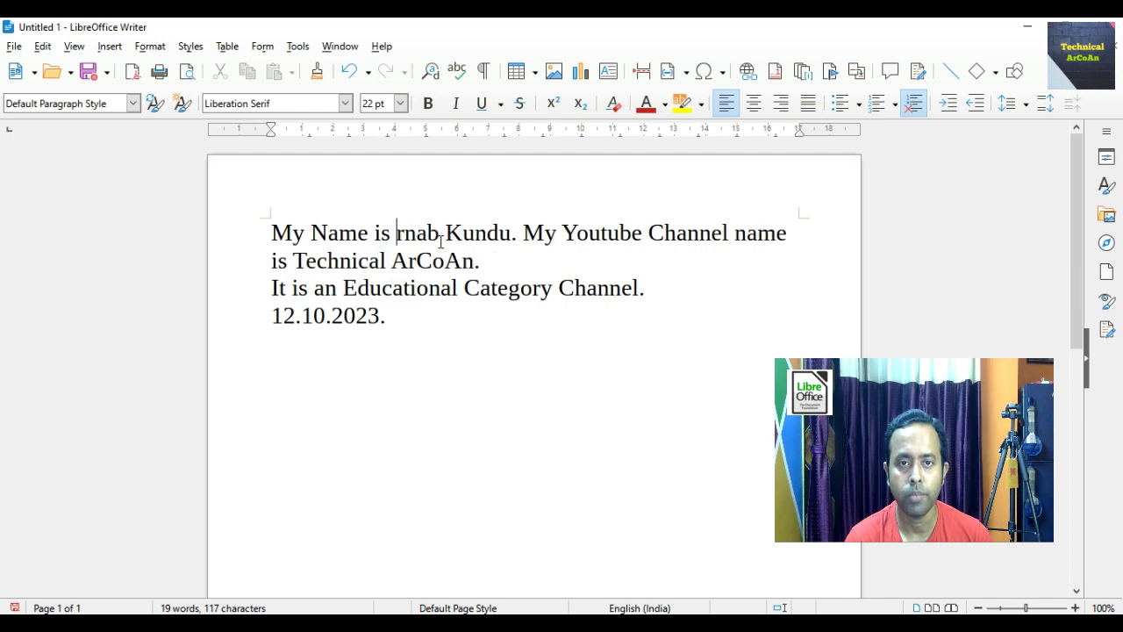
{"action": "key", "text": "Delete"}
{"action": "key", "text": "Delete"}
{"action": "key", "text": "Delete"}
{"action": "key", "text": "Delete"}
{"action": "key", "text": "Delete"}
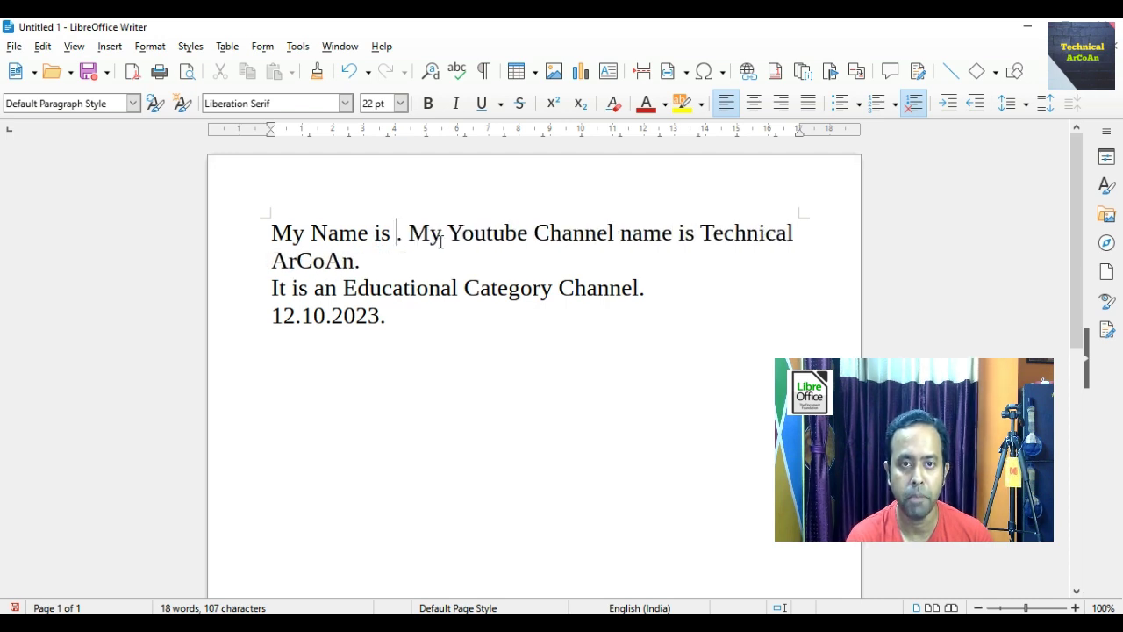
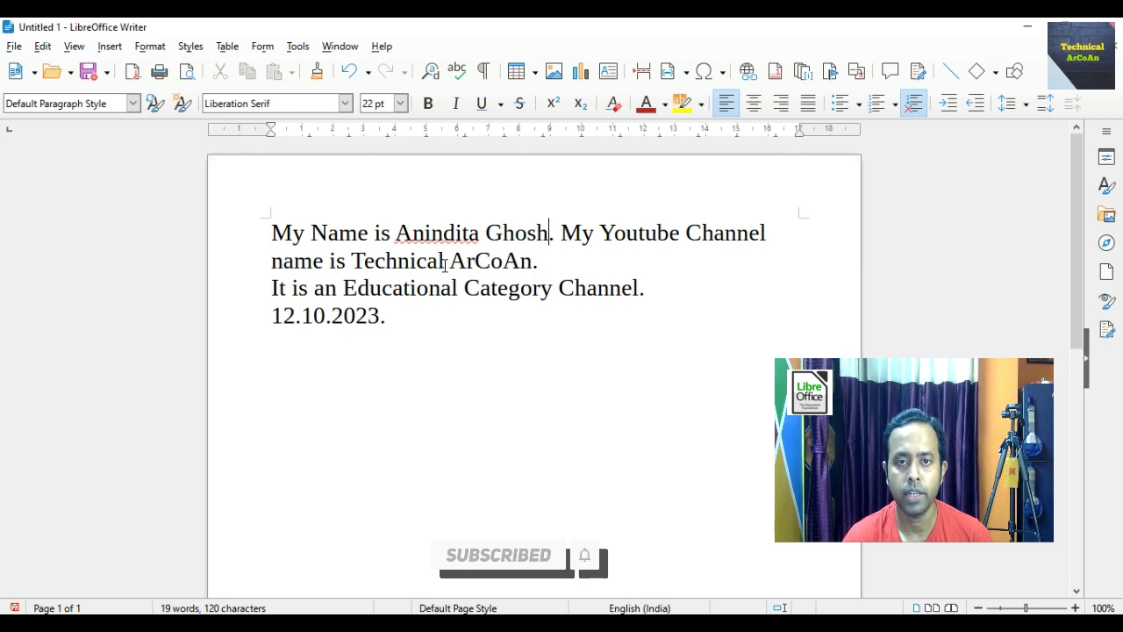
Insert 'Short' after Technical and replace 'Educational' with 'Cooking'
{"action": "left_click", "coordinate": [445, 261]}
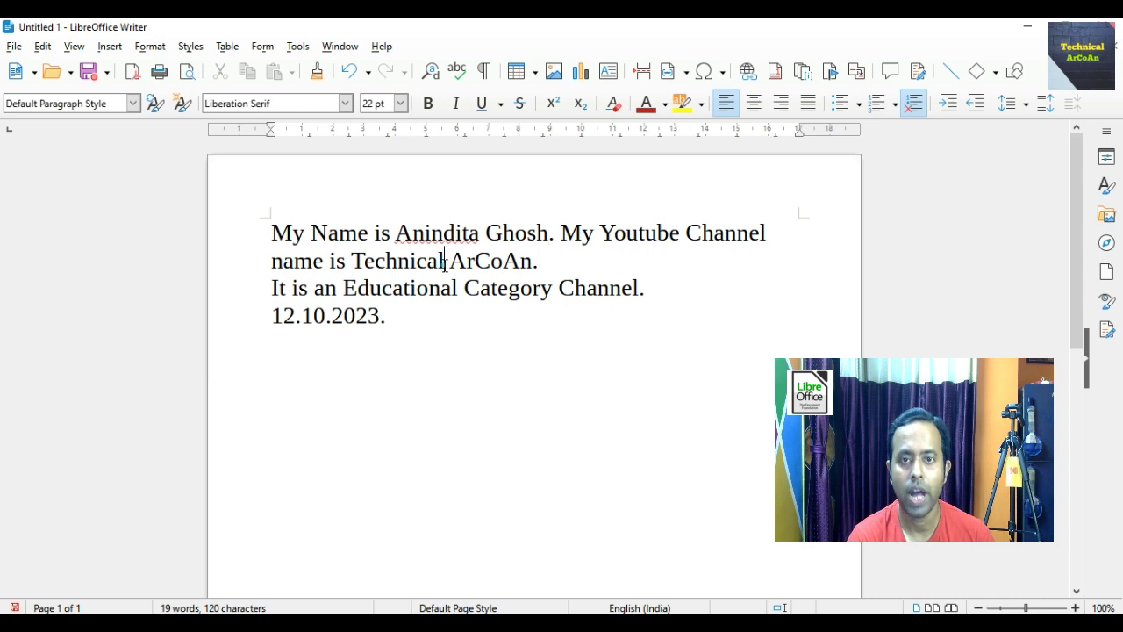
{"action": "type", "text": "Short"}
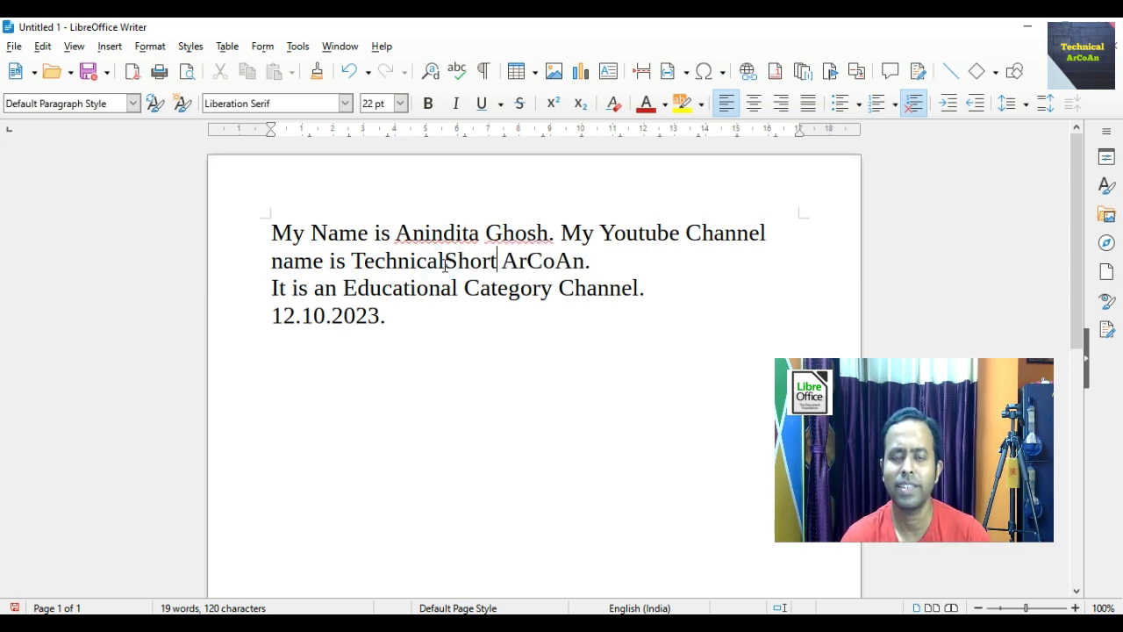
{"action": "key", "text": "Delete"}
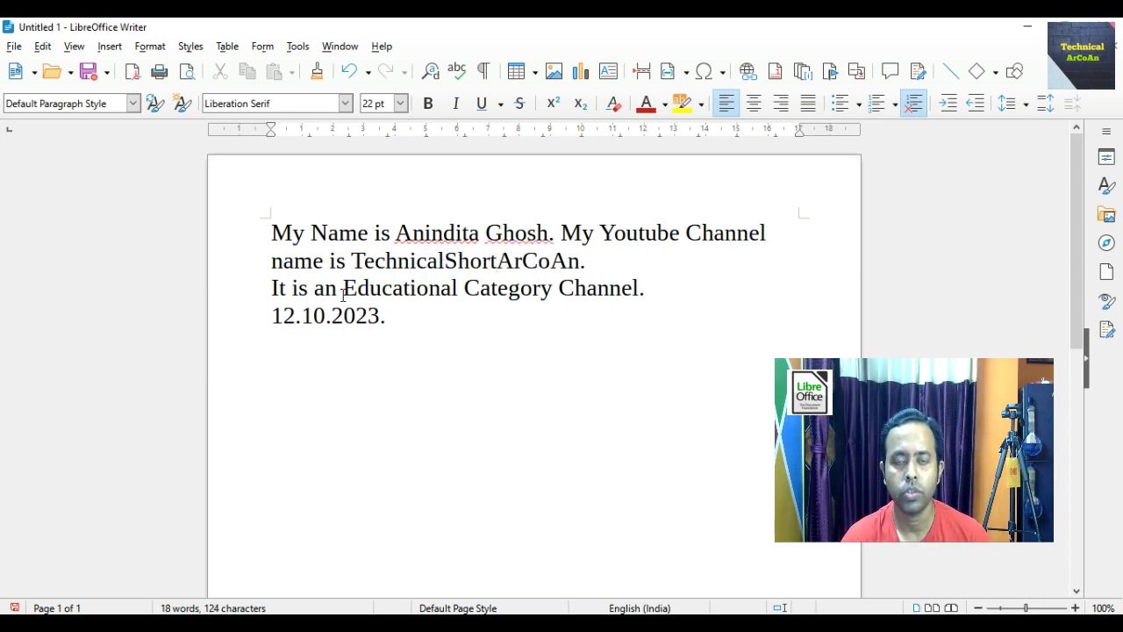
{"action": "left_click_drag", "start_coordinate": [342, 288], "coordinate": [457, 288]}
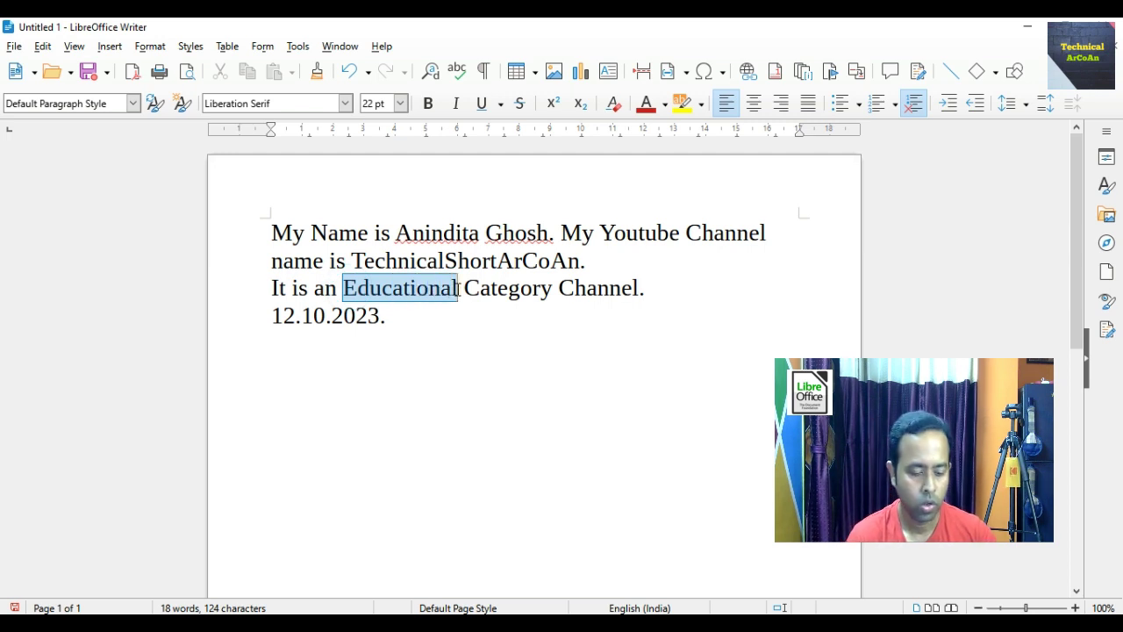
{"action": "type", "text": "Cooki"}
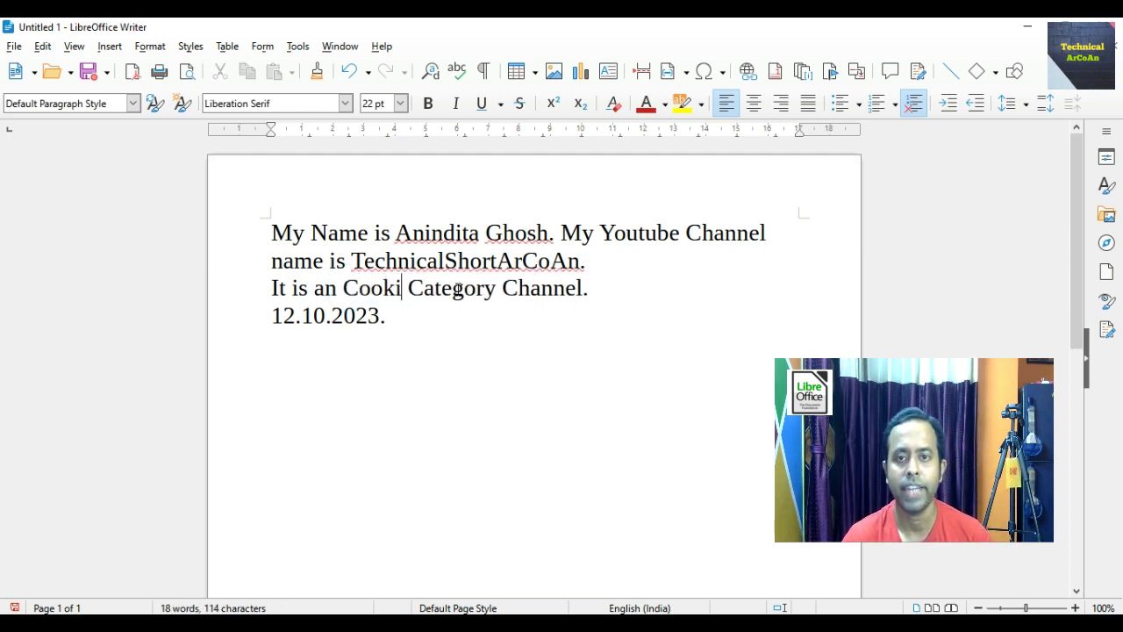
{"action": "type", "text": "ng"}
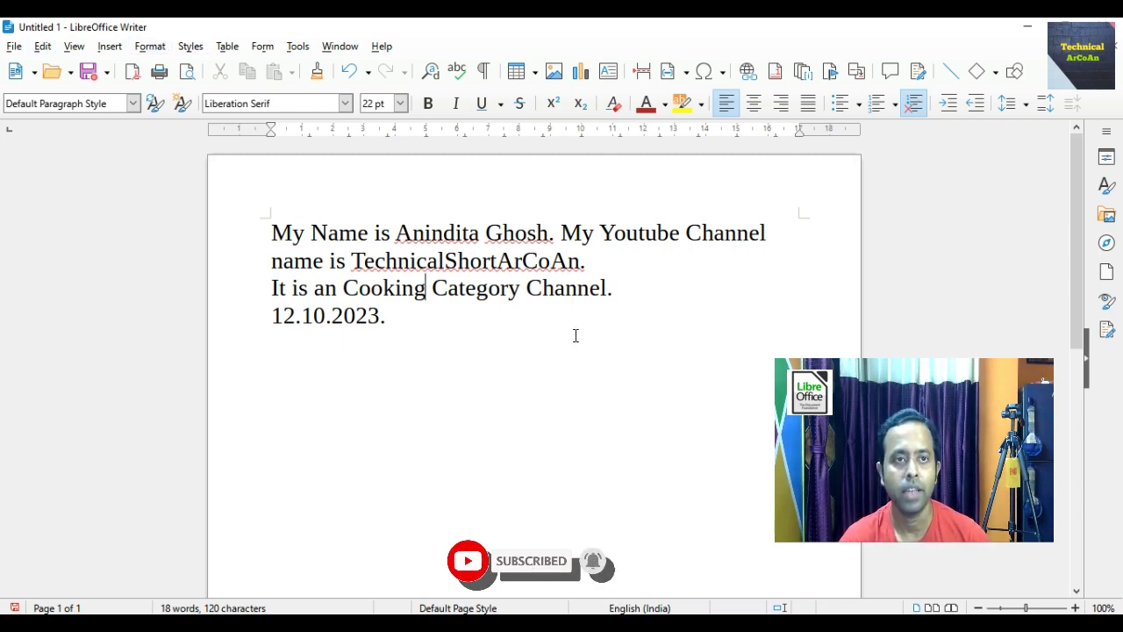
Turn on Track Changes > Show so deletions appear struck through and insertions underlined
{"action": "left_click", "coordinate": [42, 47]}
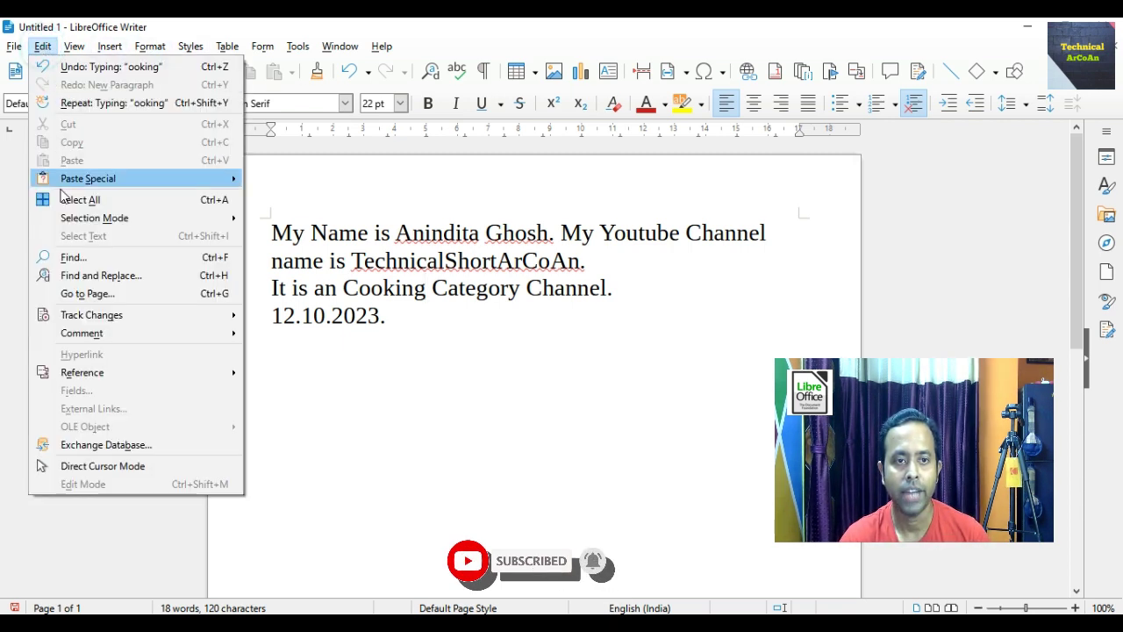
{"action": "mouse_move", "coordinate": [81, 322]}
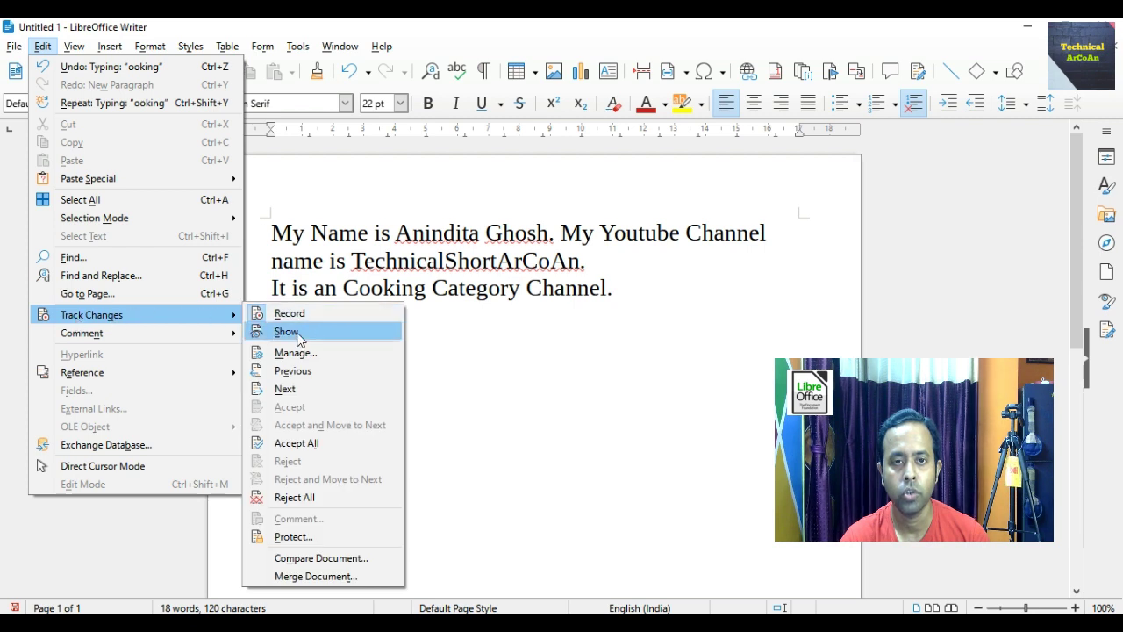
{"action": "left_click", "coordinate": [299, 334]}
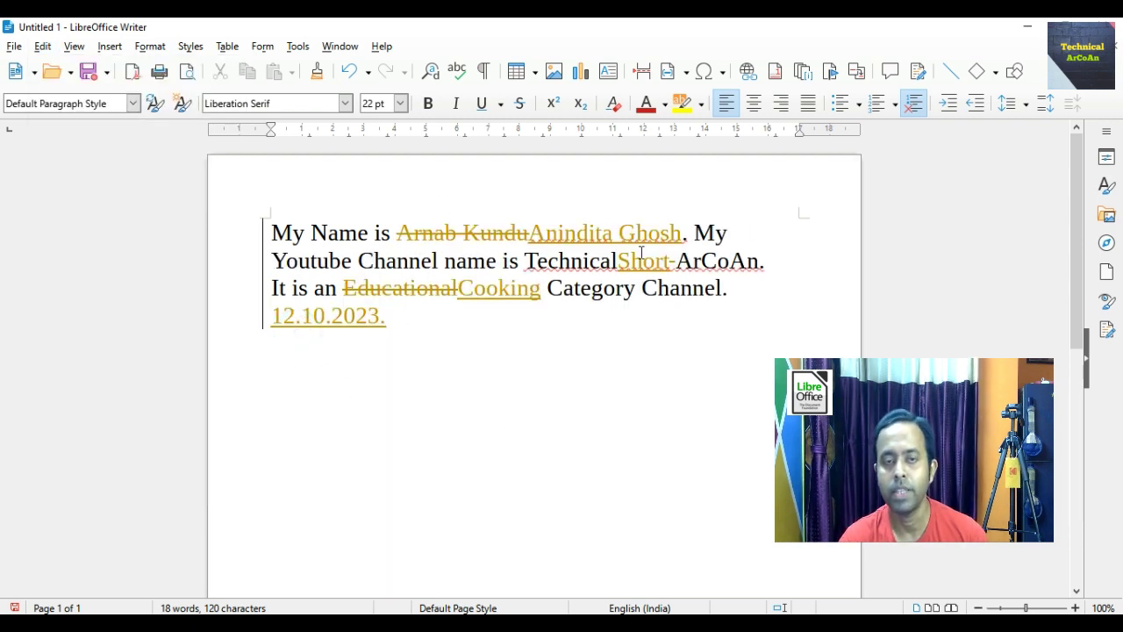
{"action": "left_click", "coordinate": [542, 287]}
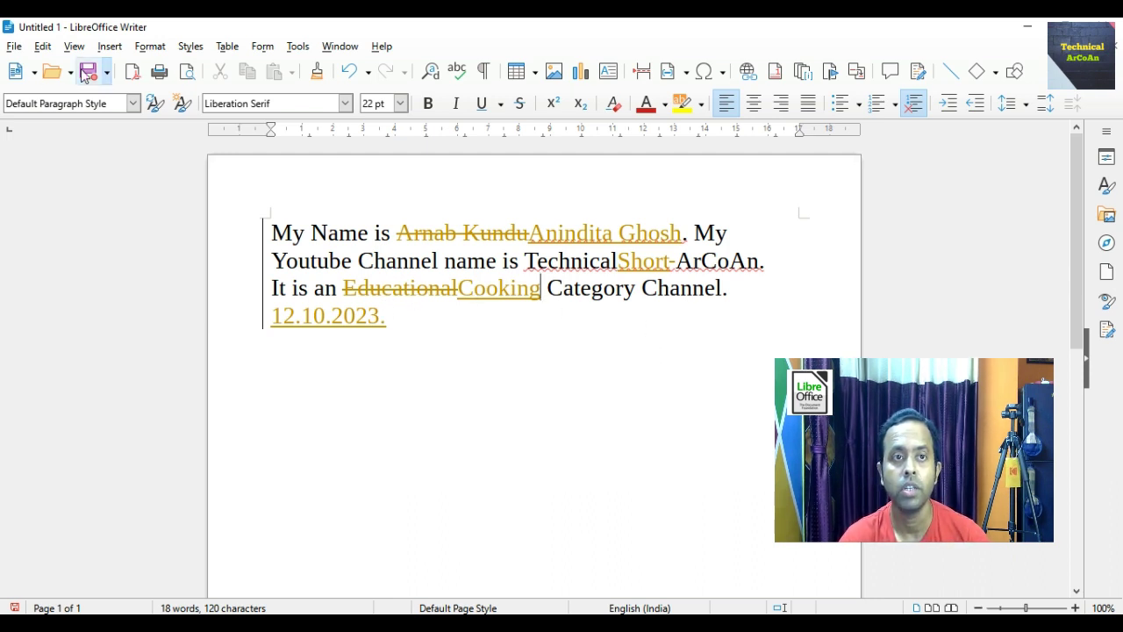
{"action": "left_click", "coordinate": [42, 45]}
Open the Manage Changes dialog and move it off the paragraph
{"action": "mouse_move", "coordinate": [97, 315]}
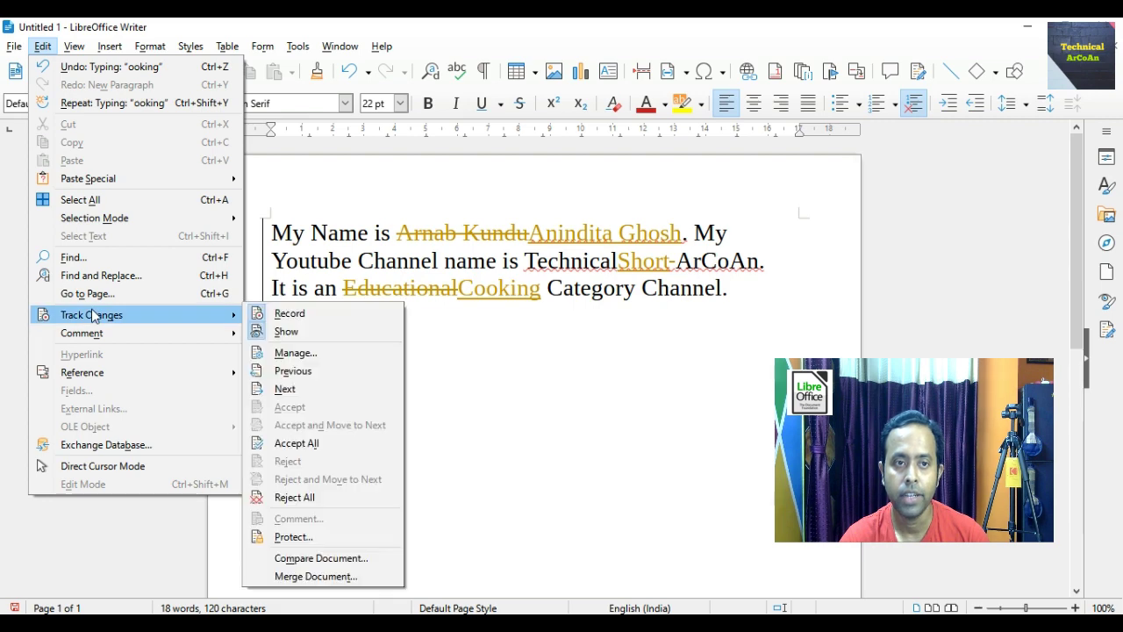
{"action": "left_click", "coordinate": [296, 355]}
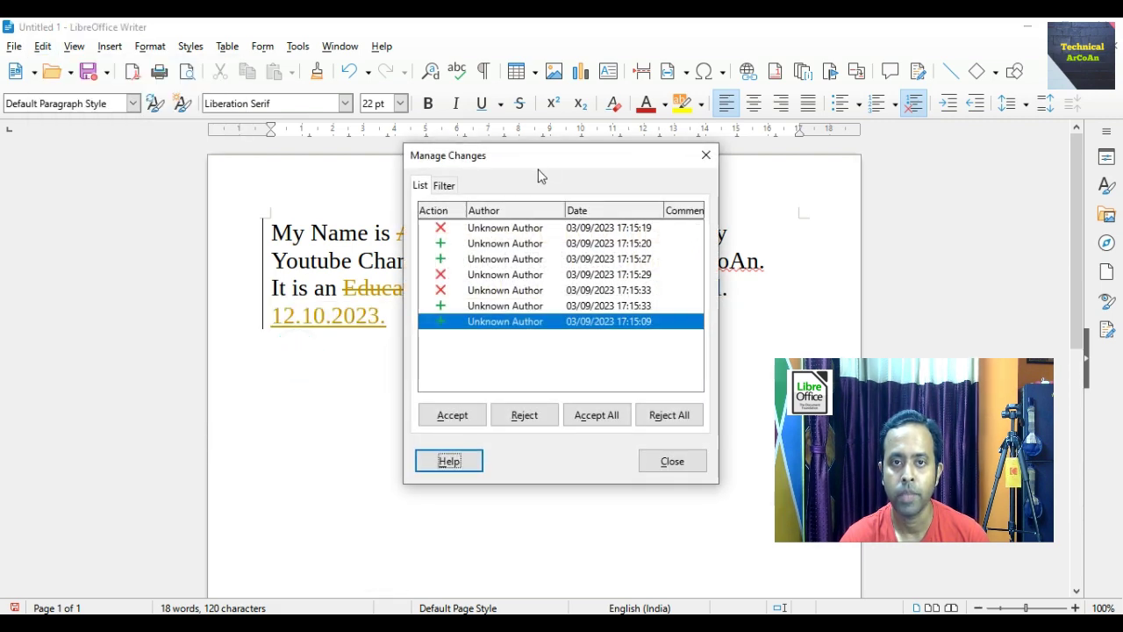
{"action": "left_click_drag", "start_coordinate": [536, 161], "coordinate": [627, 336]}
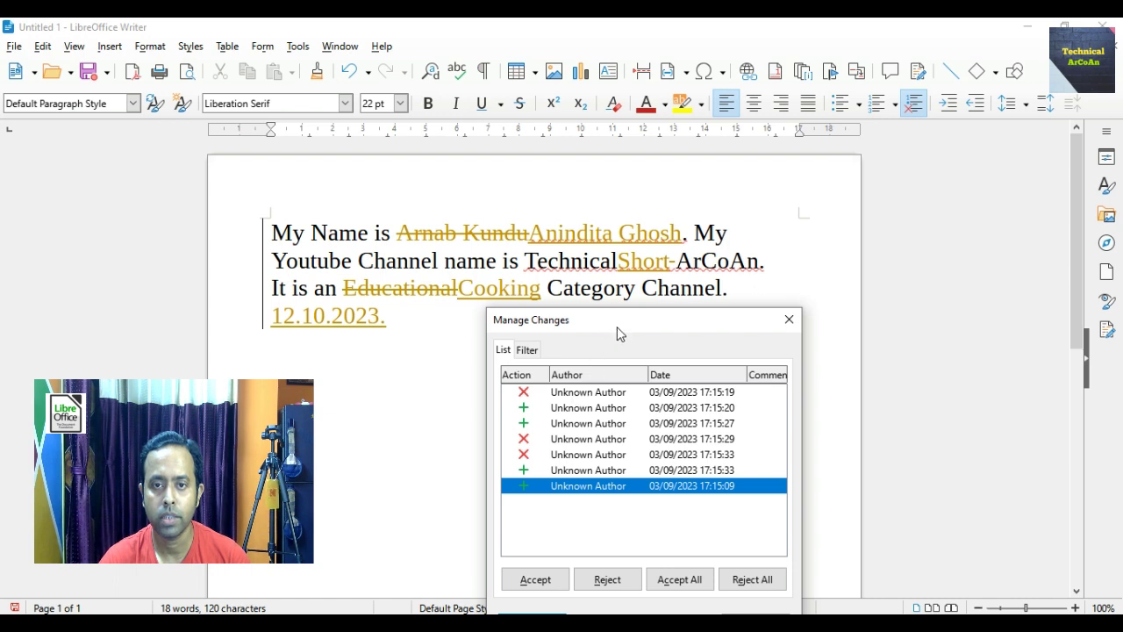
Select each of the seven listed changes to highlight it, ending on the old-name deletion
{"action": "left_click", "coordinate": [576, 396]}
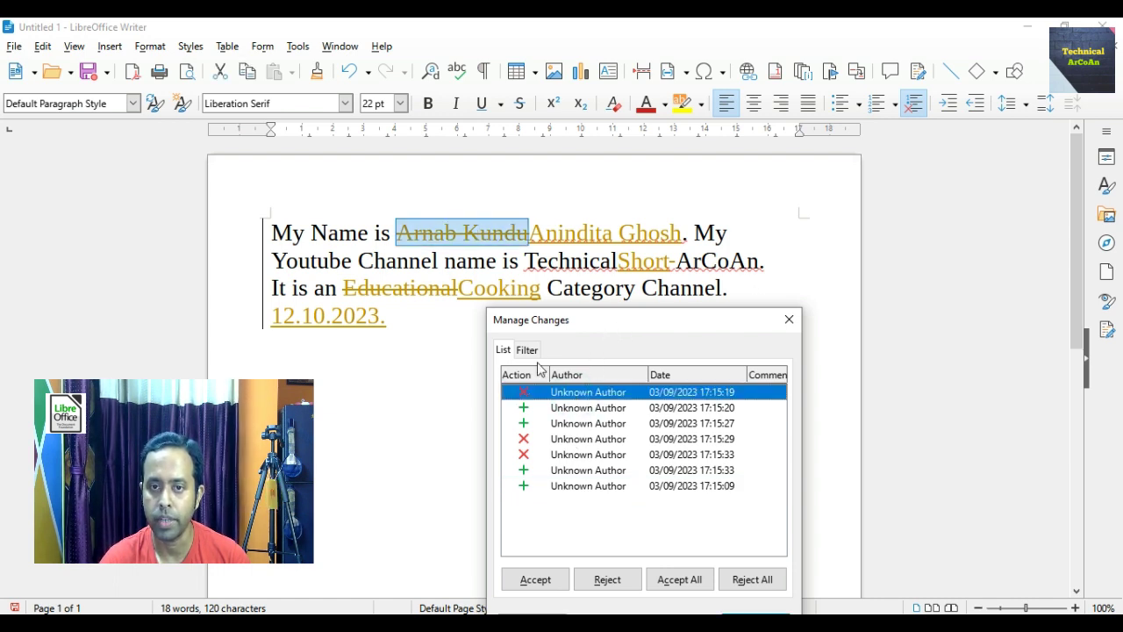
{"action": "left_click", "coordinate": [556, 409]}
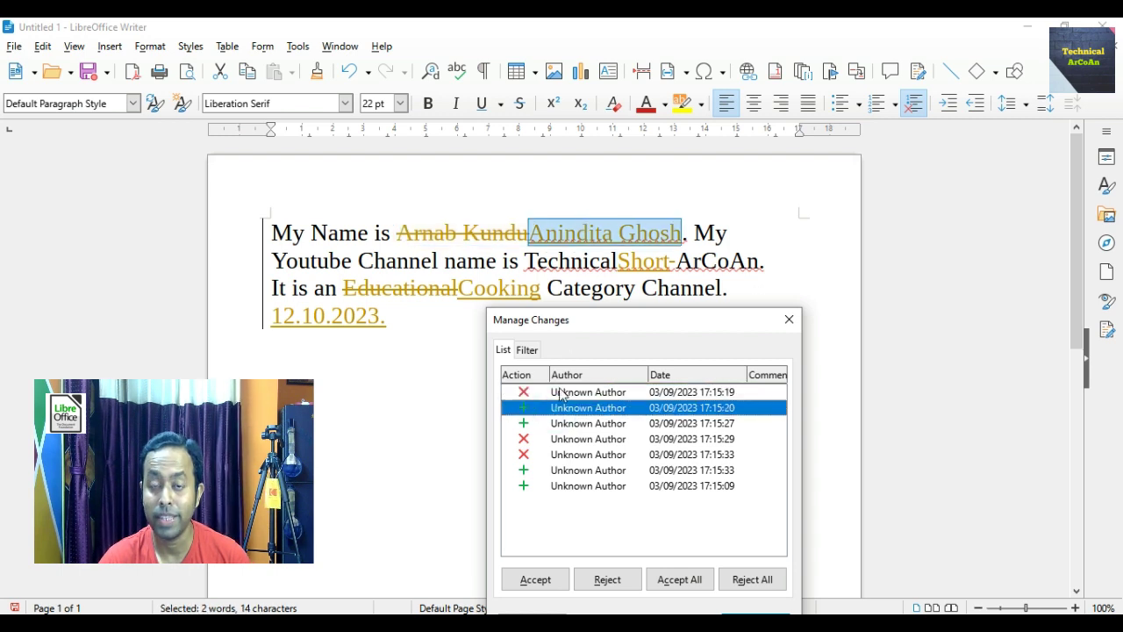
{"action": "left_click", "coordinate": [554, 425]}
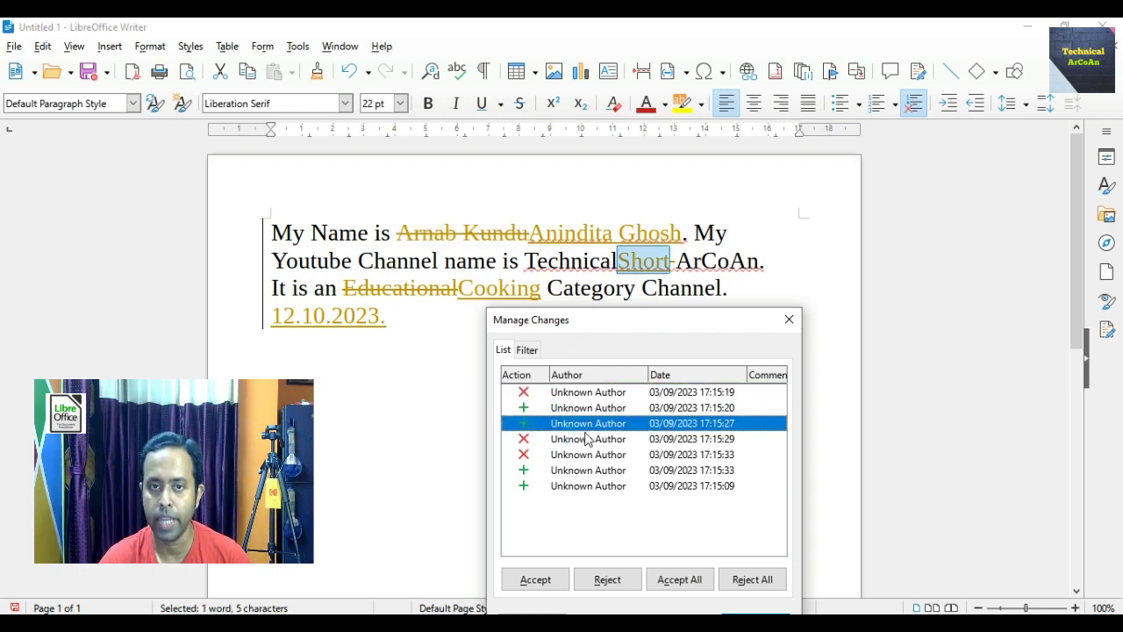
{"action": "left_click", "coordinate": [580, 441]}
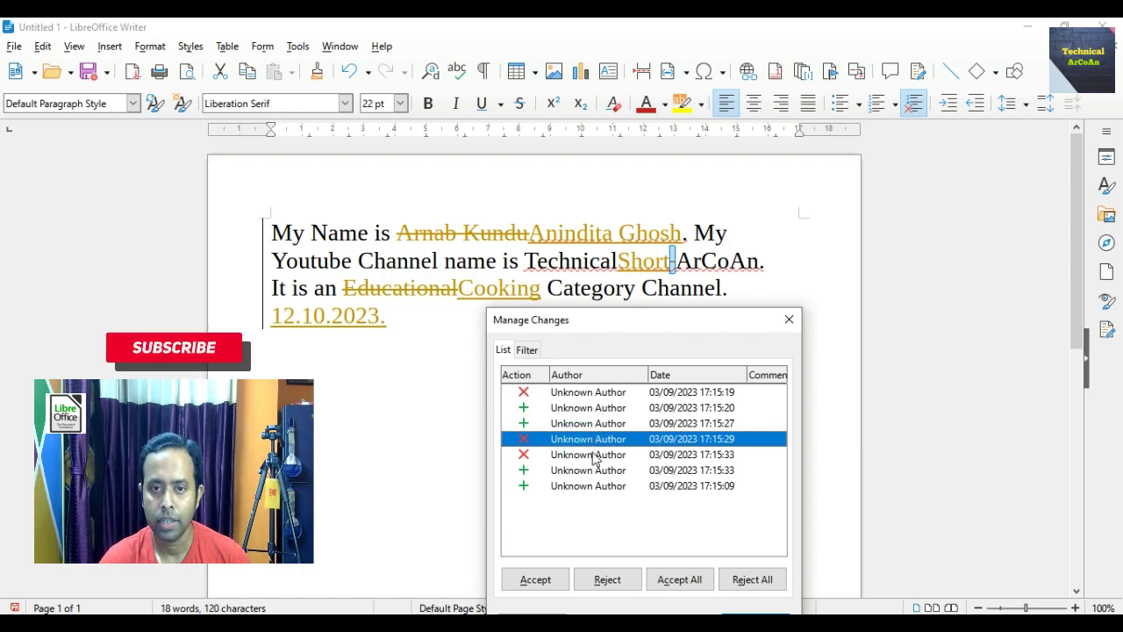
{"action": "left_click", "coordinate": [592, 456]}
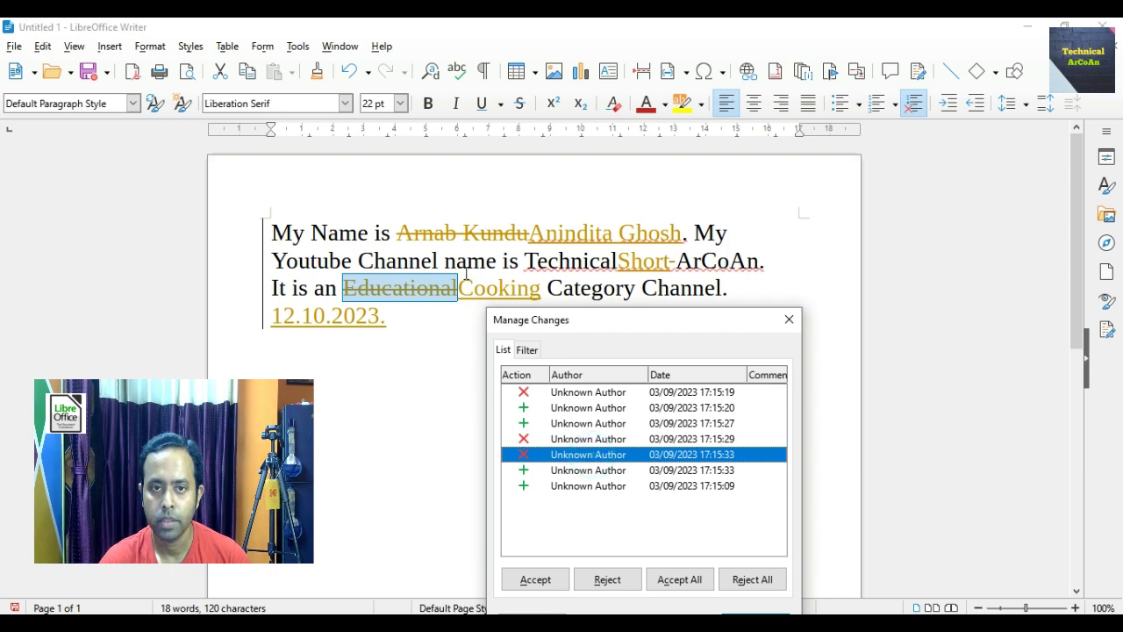
{"action": "left_click", "coordinate": [568, 471]}
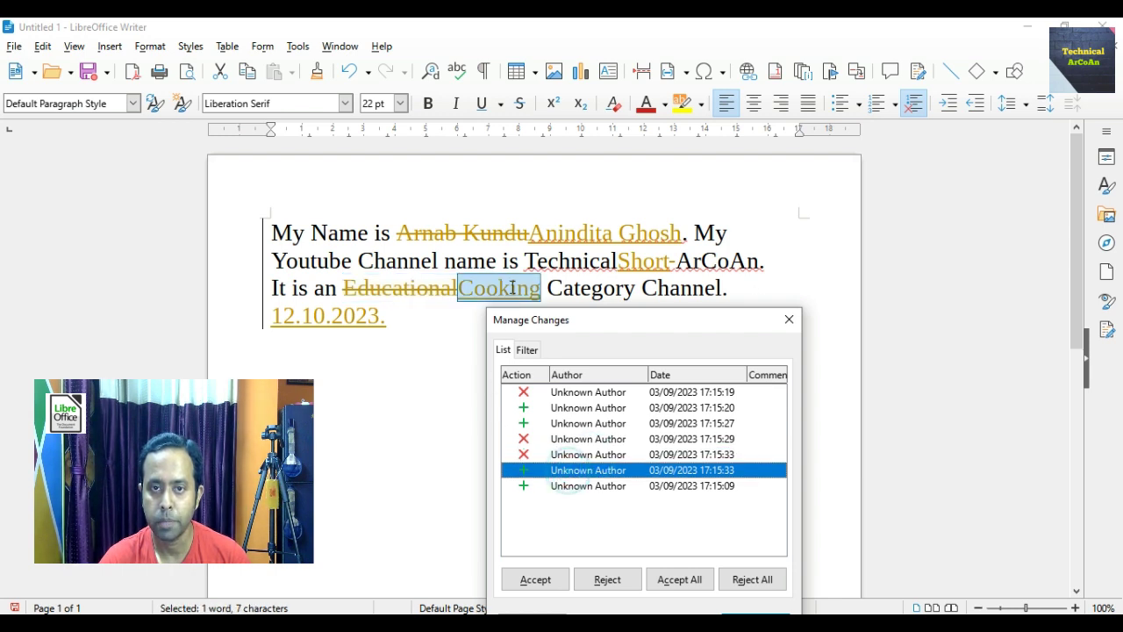
{"action": "left_click", "coordinate": [578, 486]}
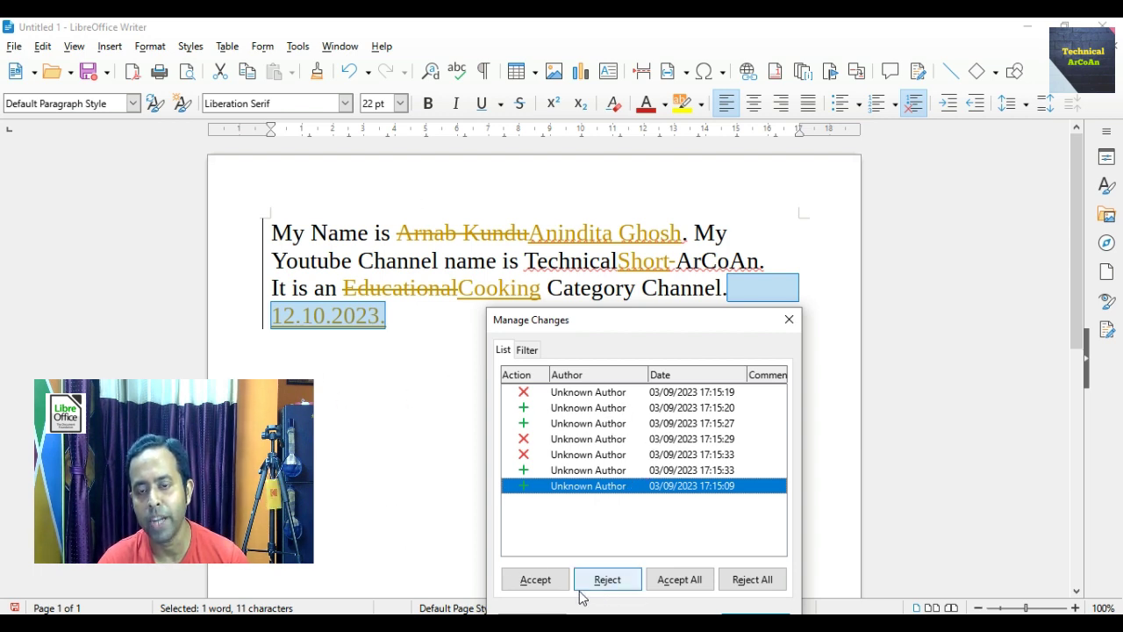
{"action": "left_click", "coordinate": [581, 393]}
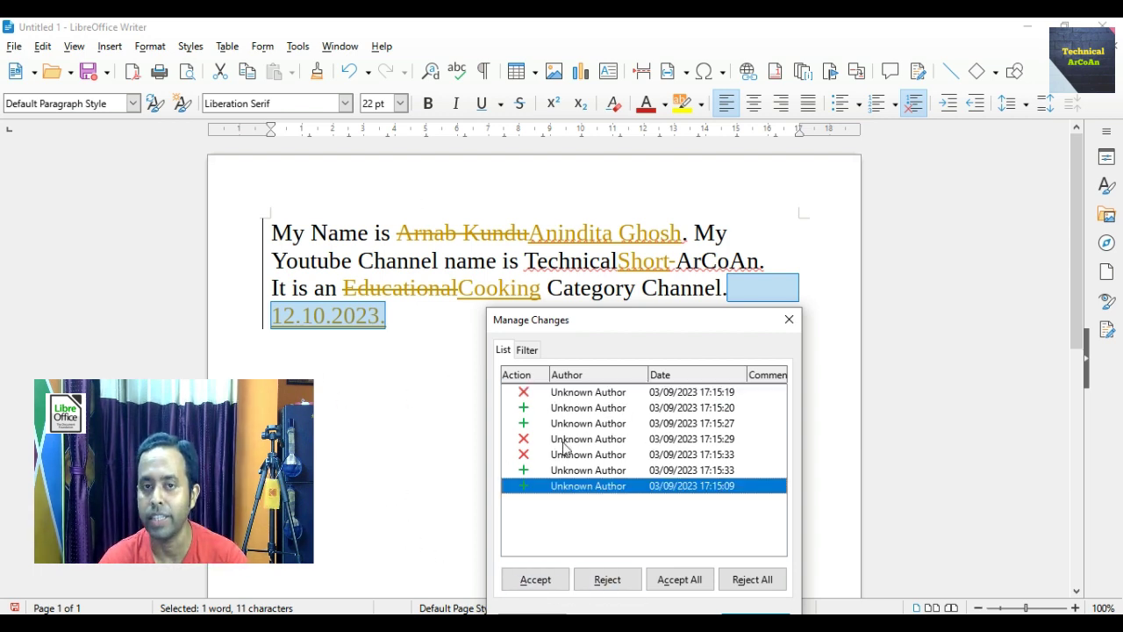
{"action": "left_click", "coordinate": [581, 395]}
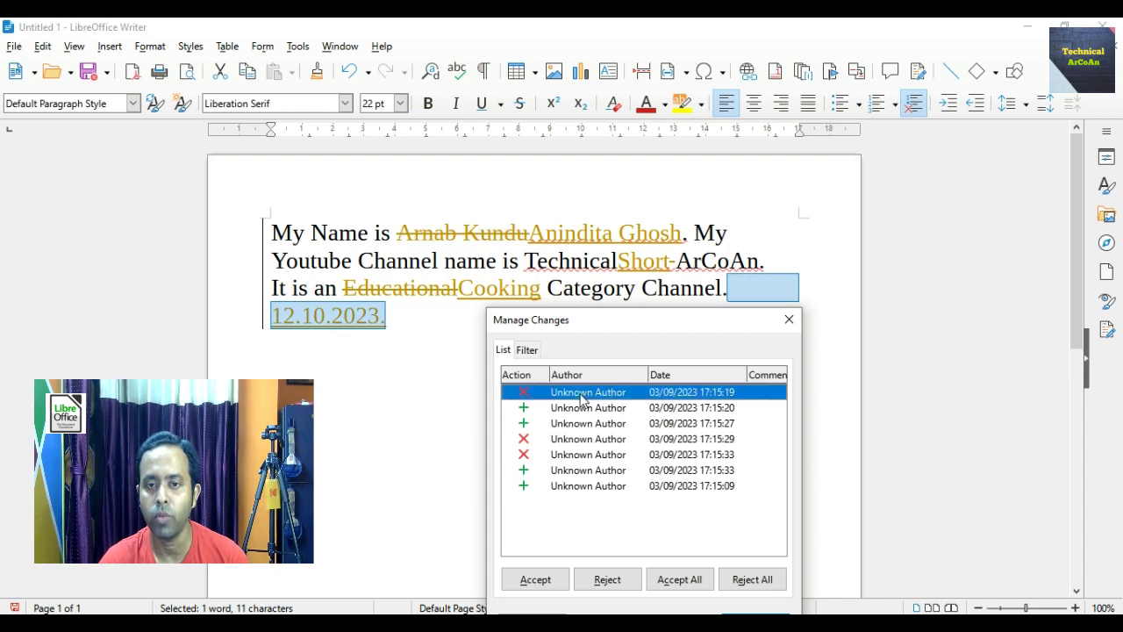
Accept the old-name and Educational deletions and Cooking; reject the new name, Short, hyphen deletion and date
{"action": "left_click", "coordinate": [526, 584]}
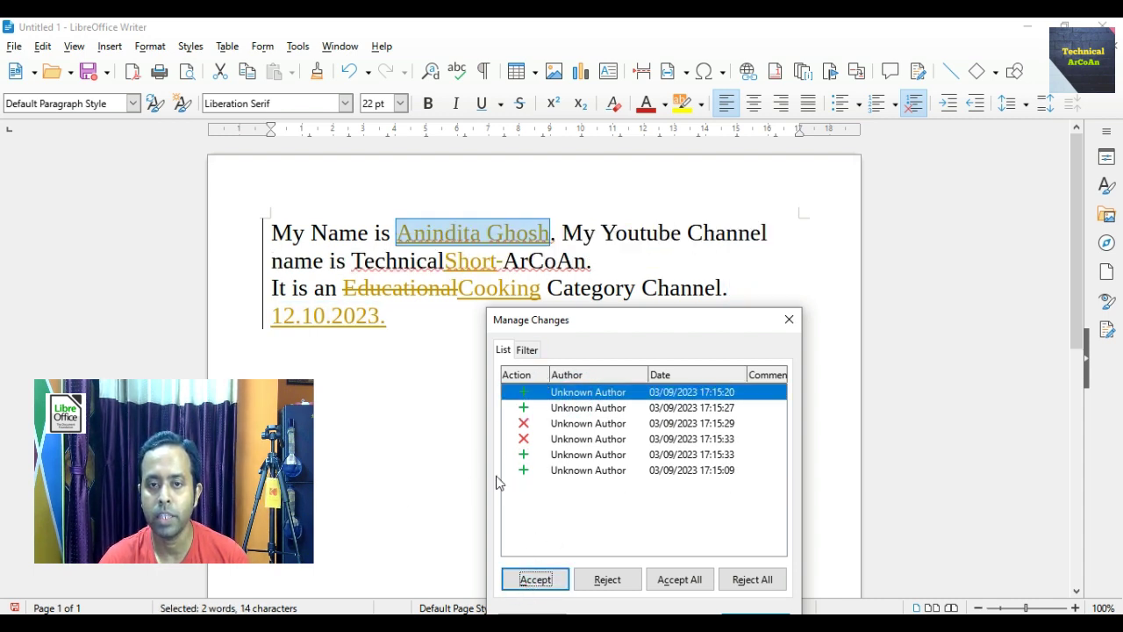
{"action": "left_click", "coordinate": [604, 580]}
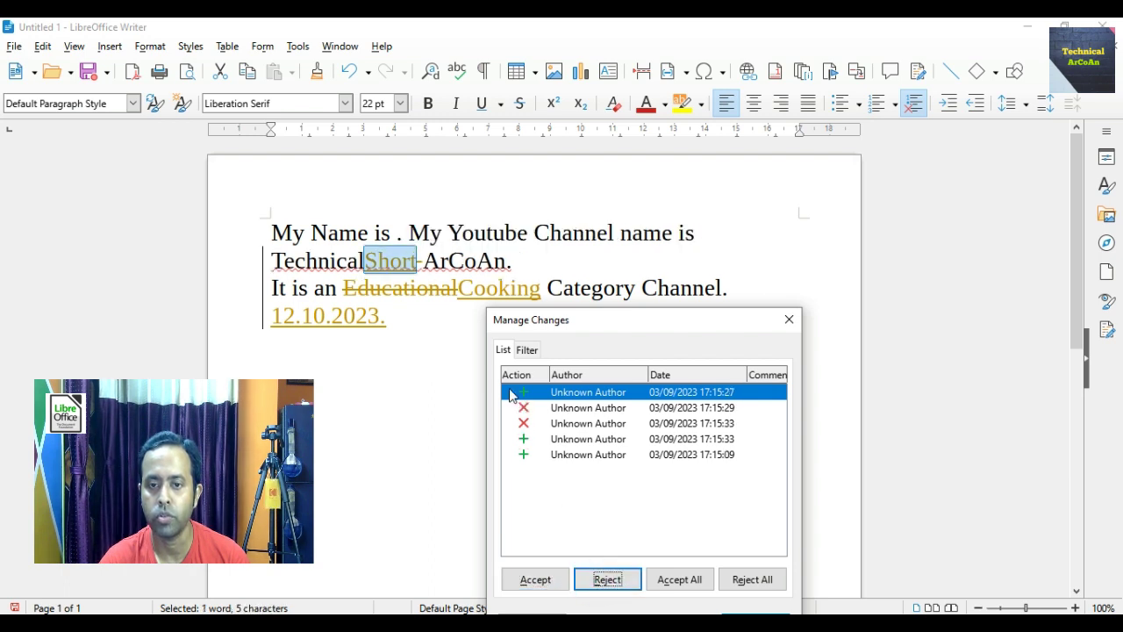
{"action": "left_click", "coordinate": [606, 581]}
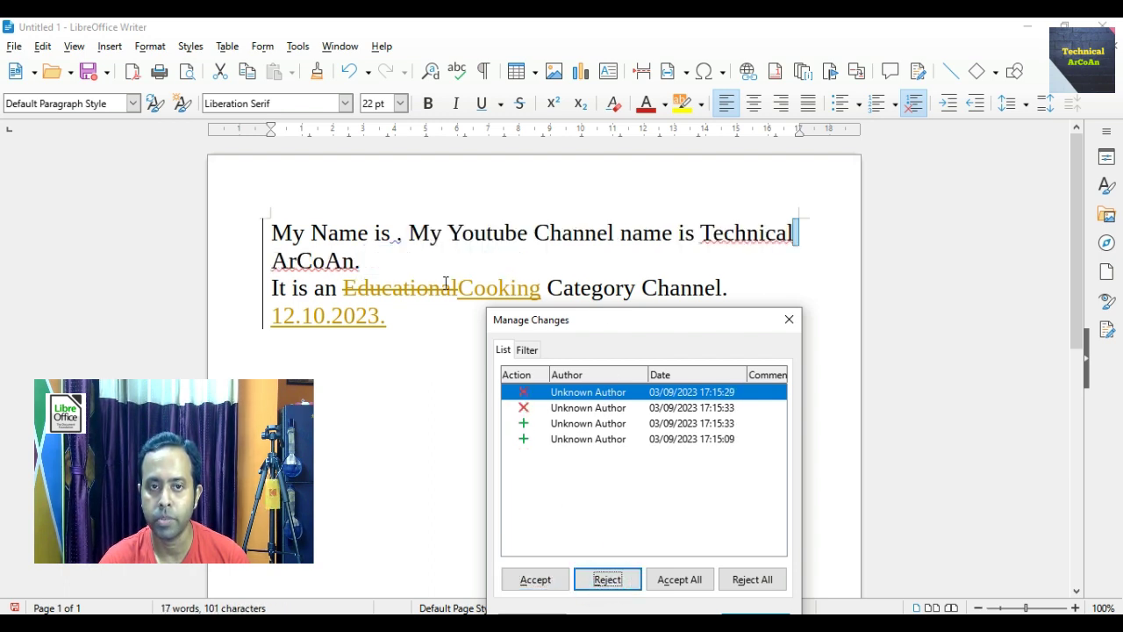
{"action": "left_click", "coordinate": [605, 584]}
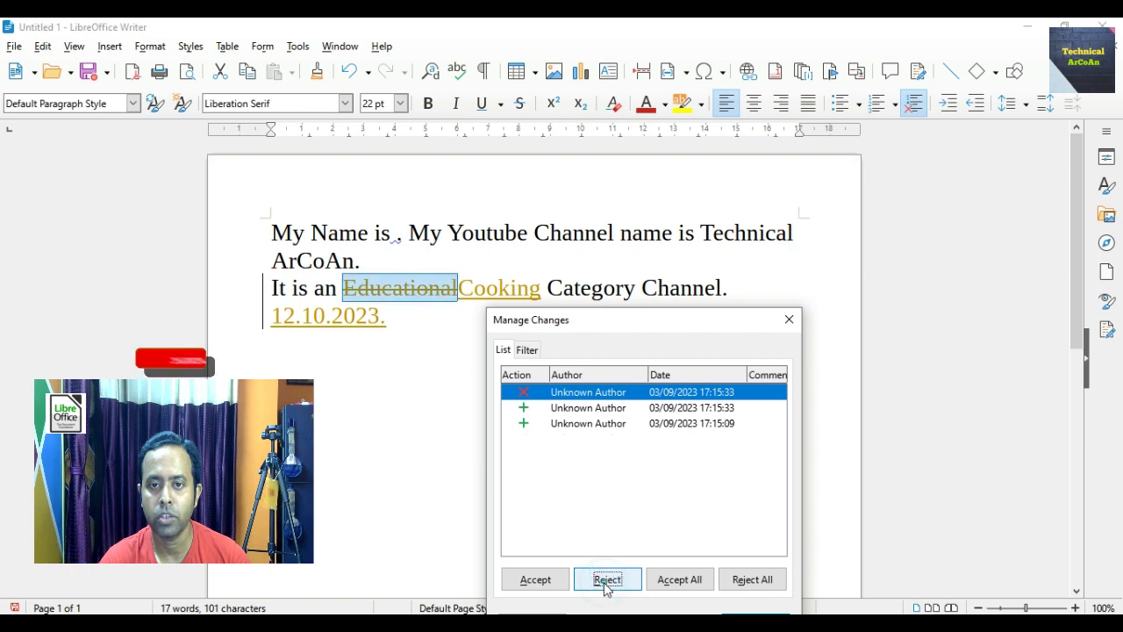
{"action": "left_click", "coordinate": [518, 579]}
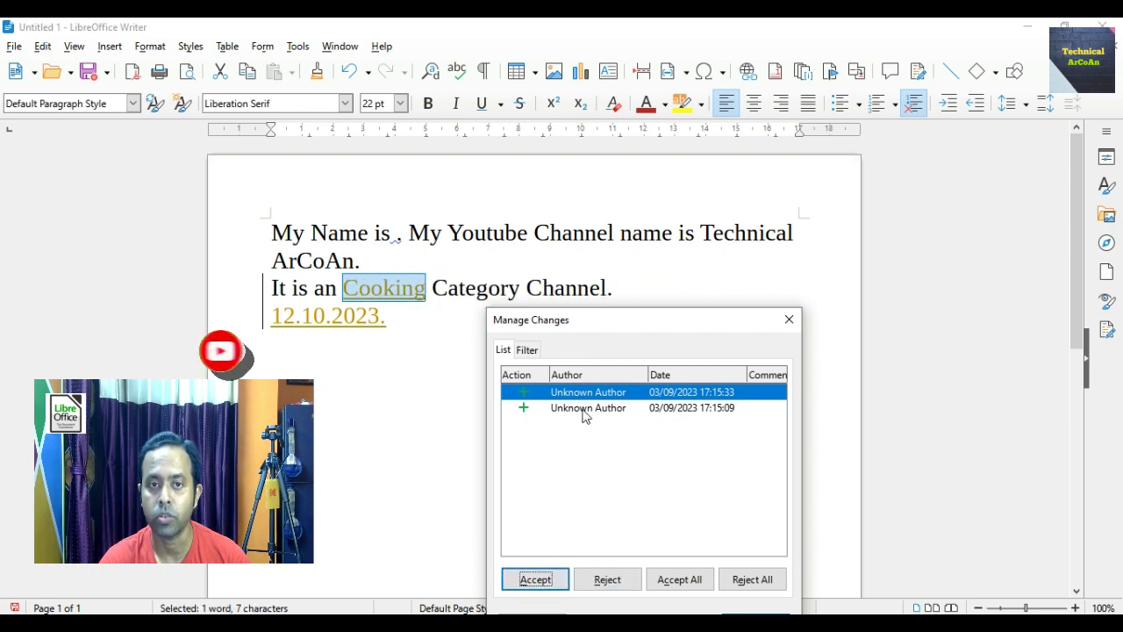
{"action": "left_click", "coordinate": [536, 581]}
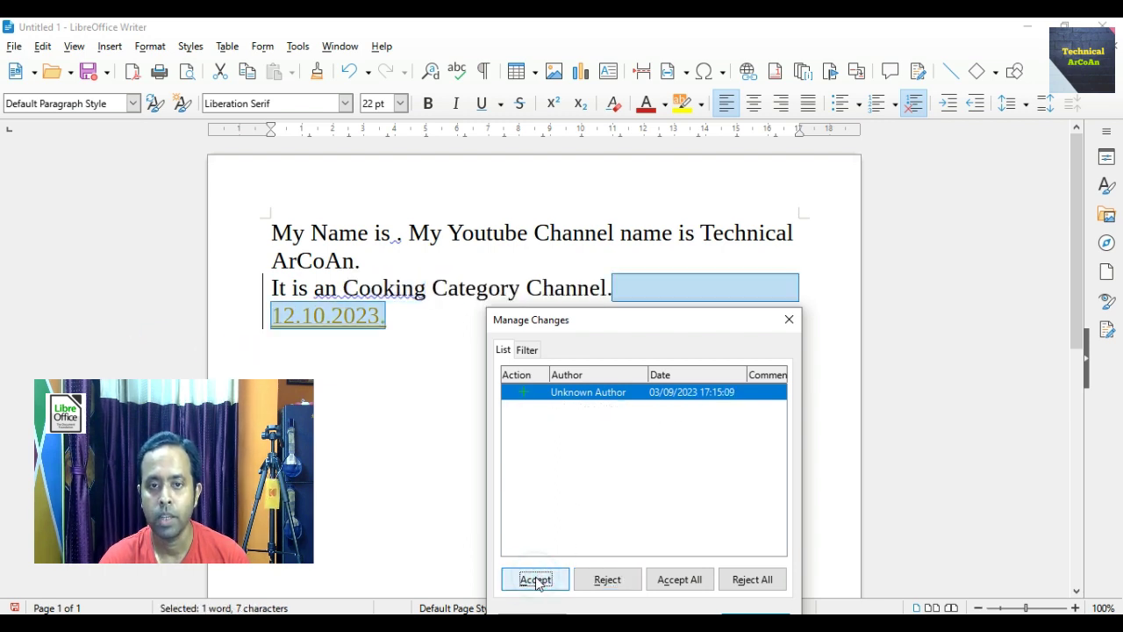
{"action": "left_click", "coordinate": [603, 581]}
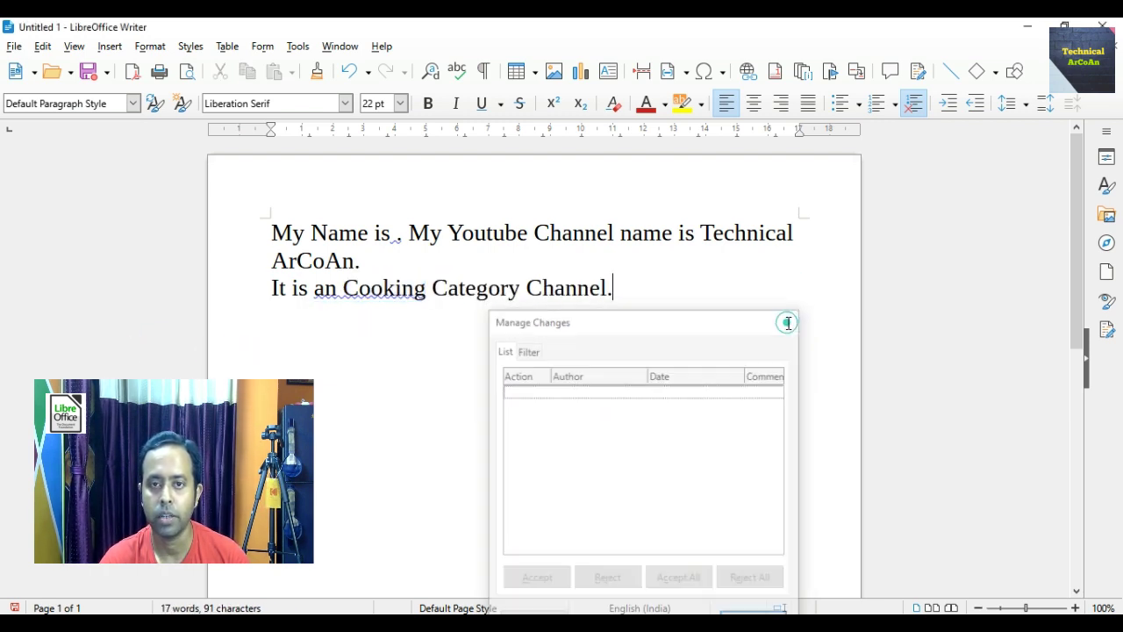
{"action": "left_click", "coordinate": [787, 320]}
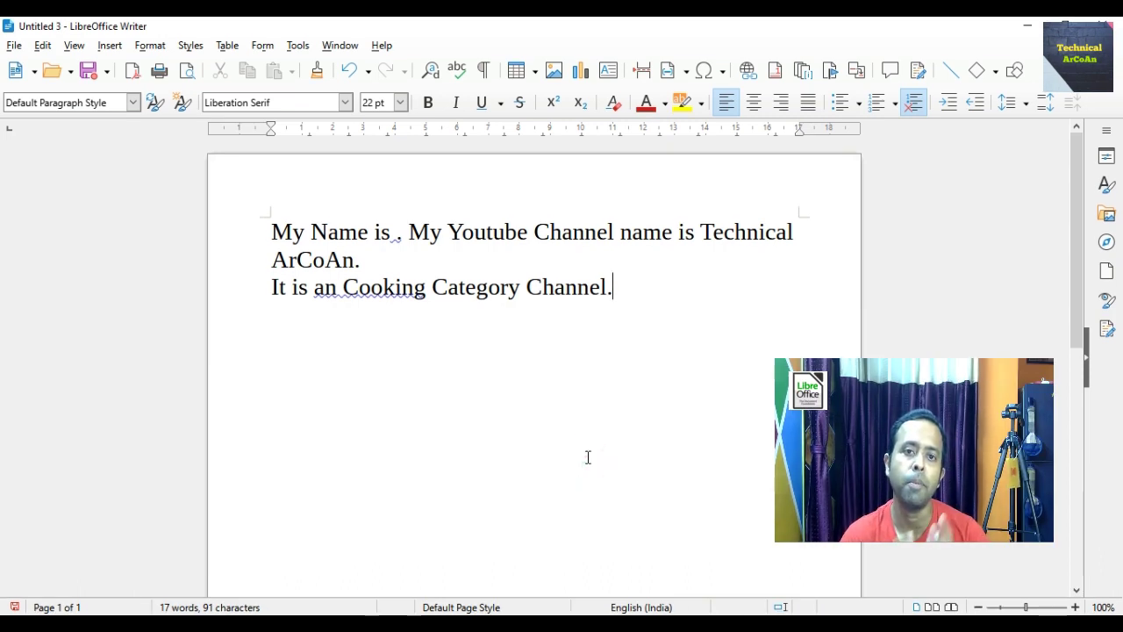